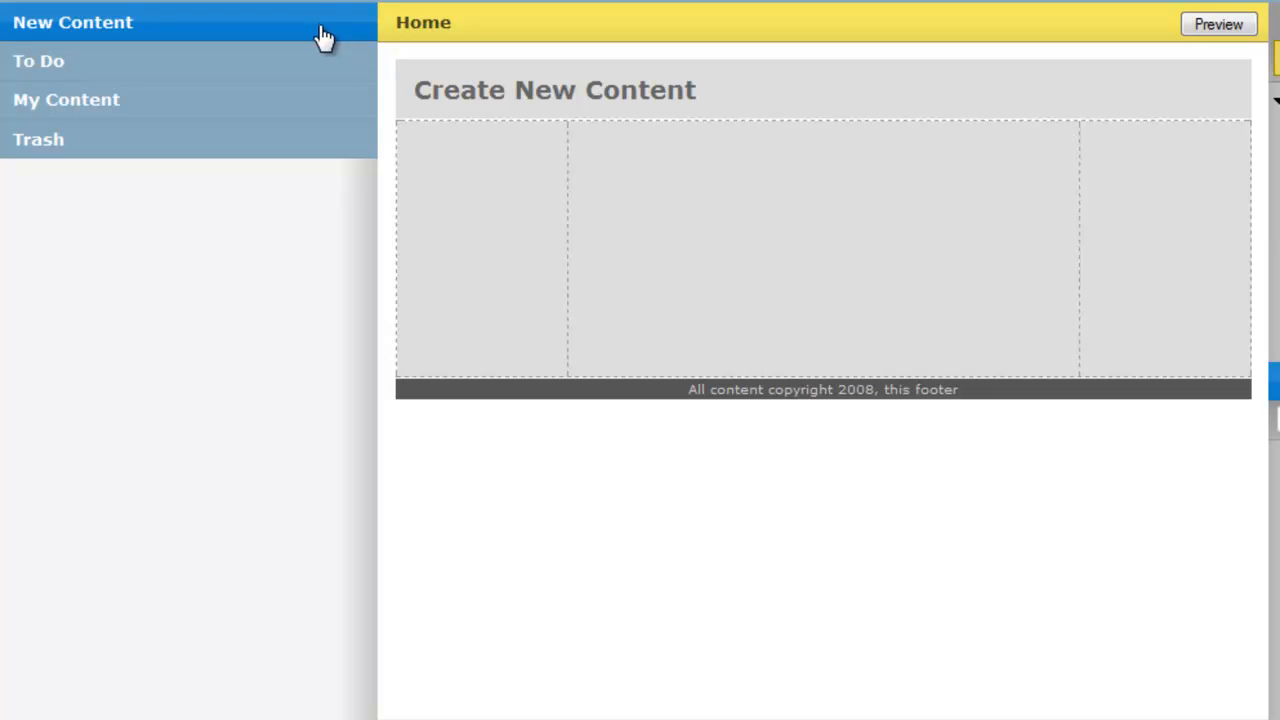
Examine the new-content types offered under Personal, Education, Work, Web Content, Upload and General.
{"action": "left_click", "coordinate": [324, 37]}
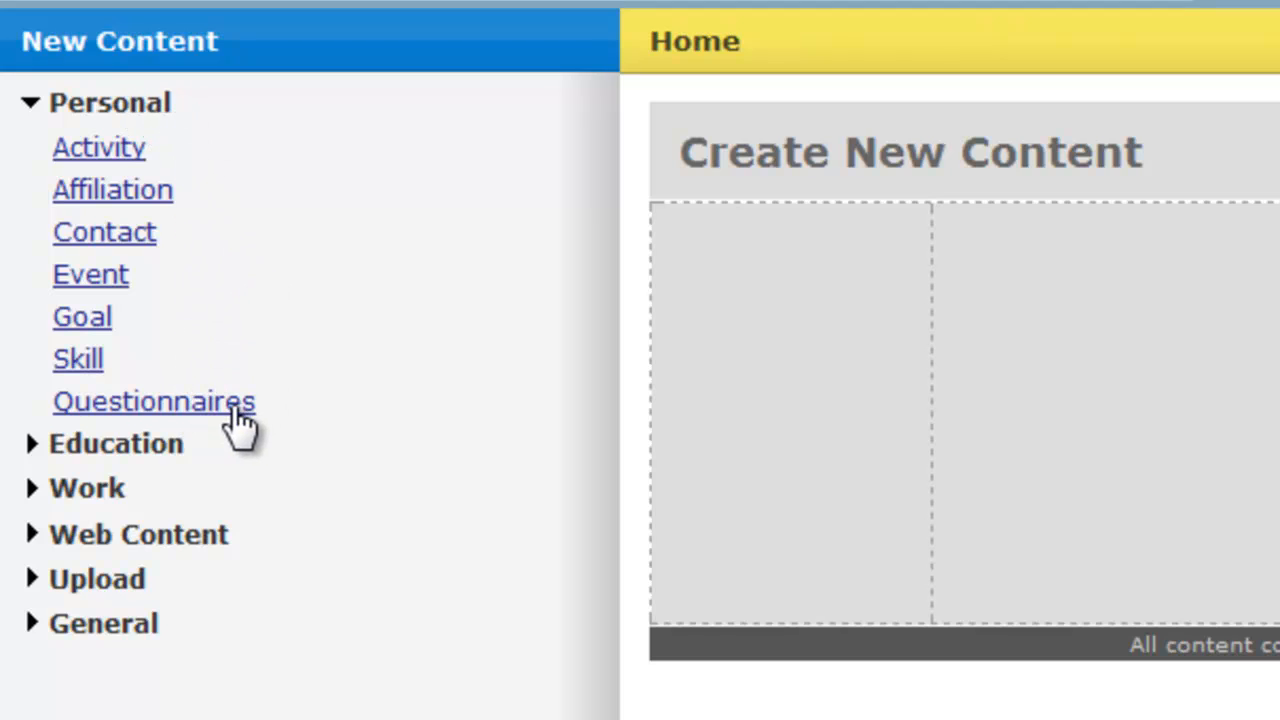
{"action": "left_click", "coordinate": [155, 108]}
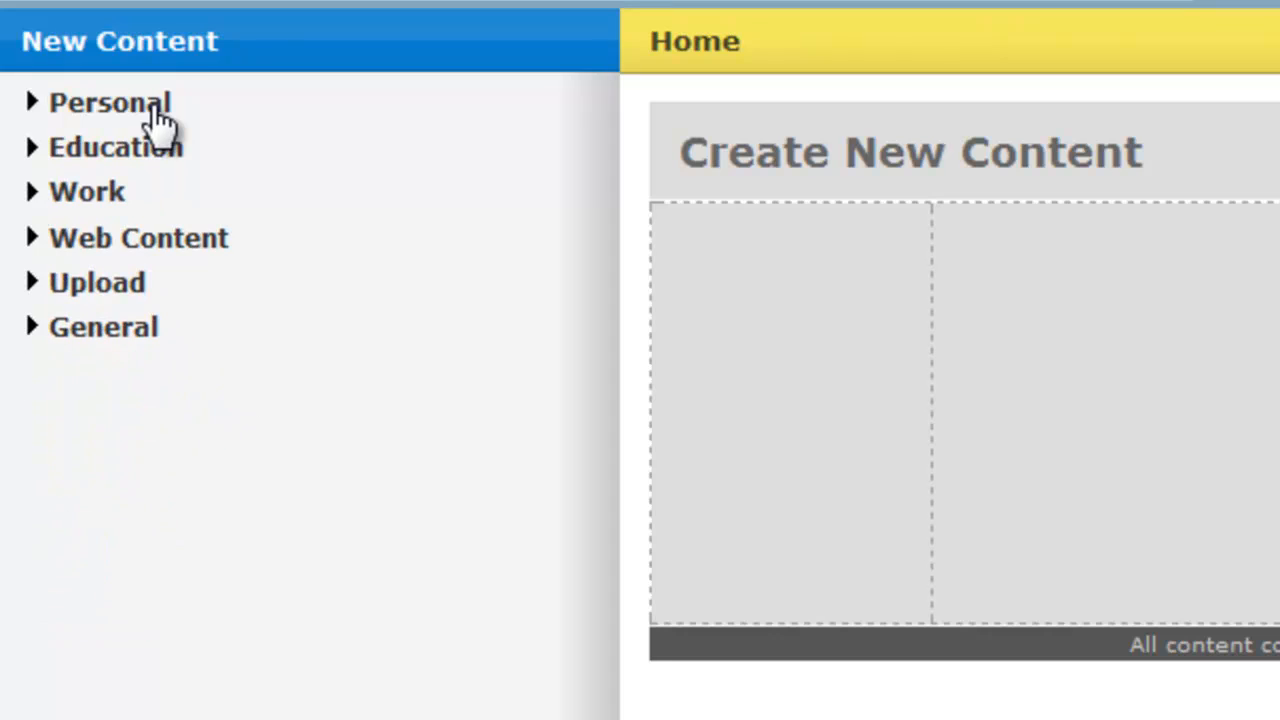
{"action": "left_click", "coordinate": [143, 152]}
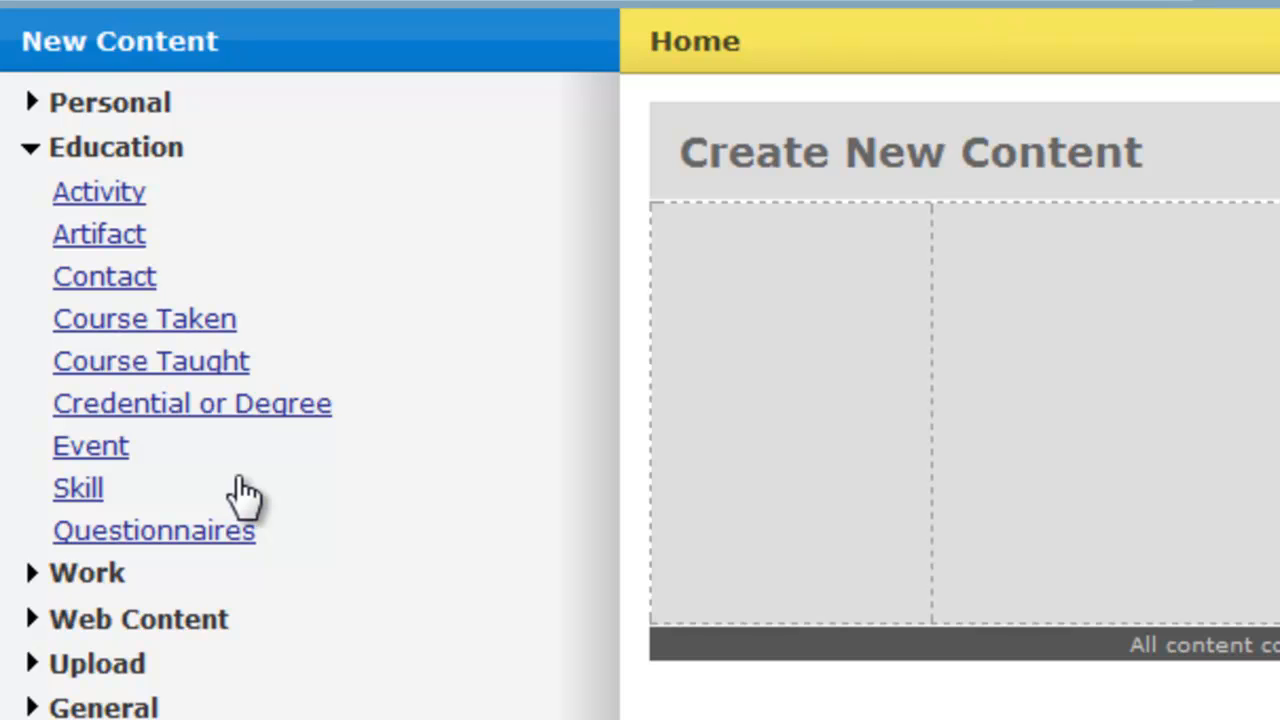
{"action": "left_click", "coordinate": [87, 577]}
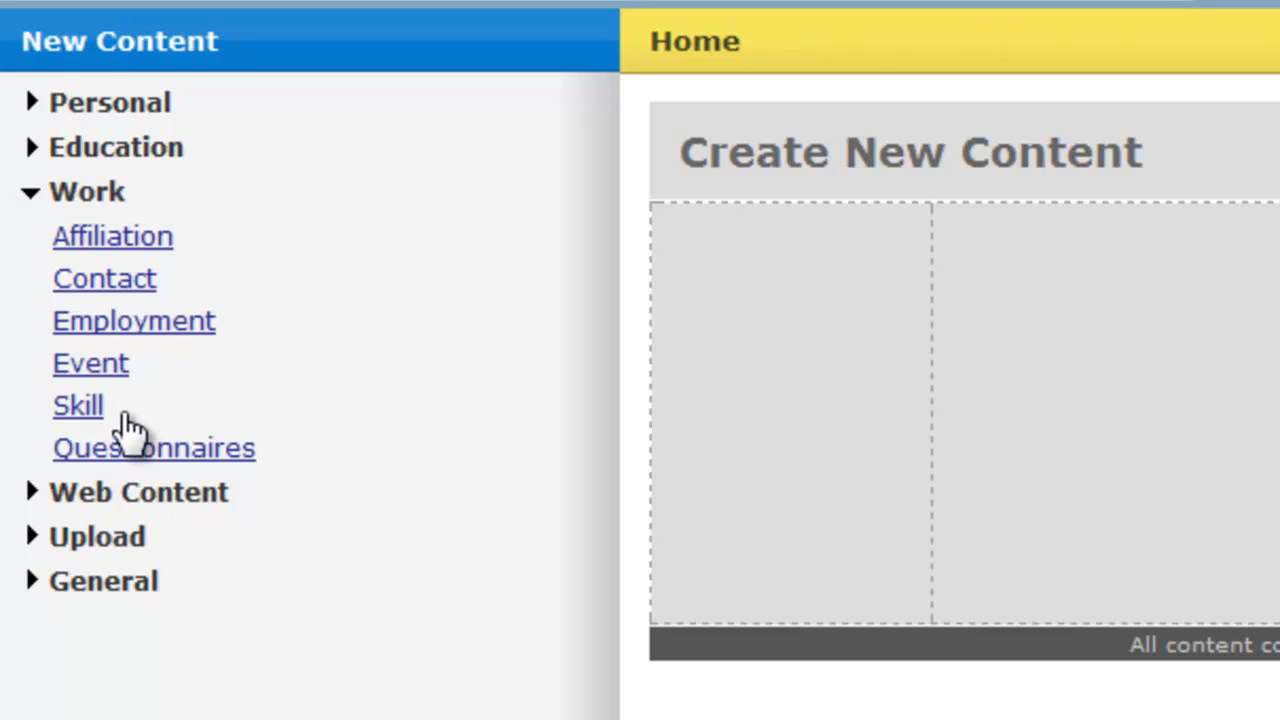
{"action": "left_click", "coordinate": [133, 495]}
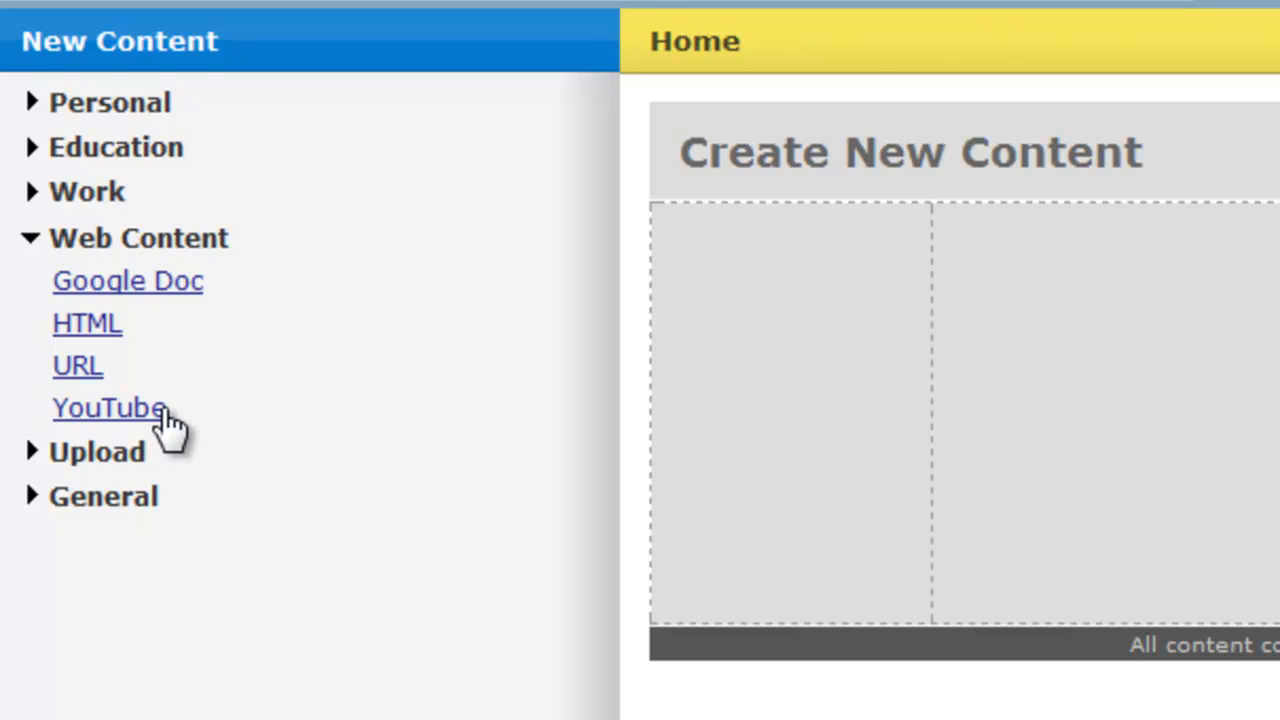
{"action": "left_click", "coordinate": [88, 455]}
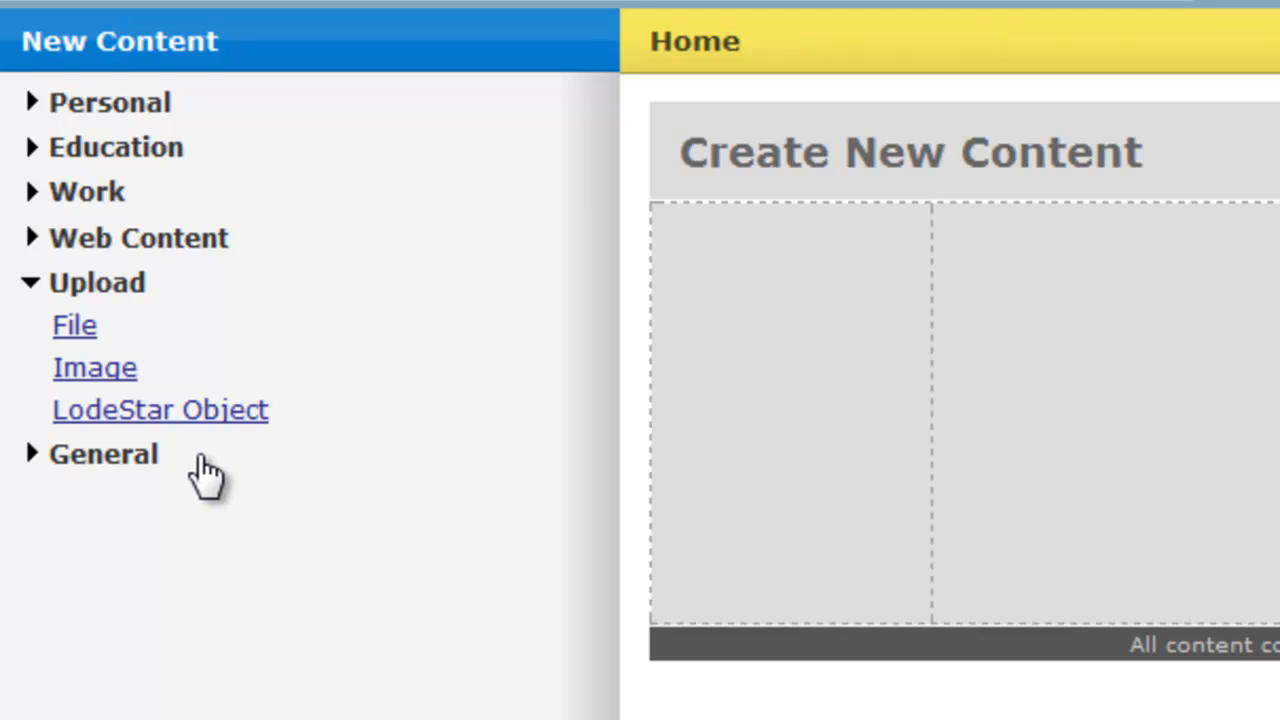
{"action": "left_click", "coordinate": [108, 458]}
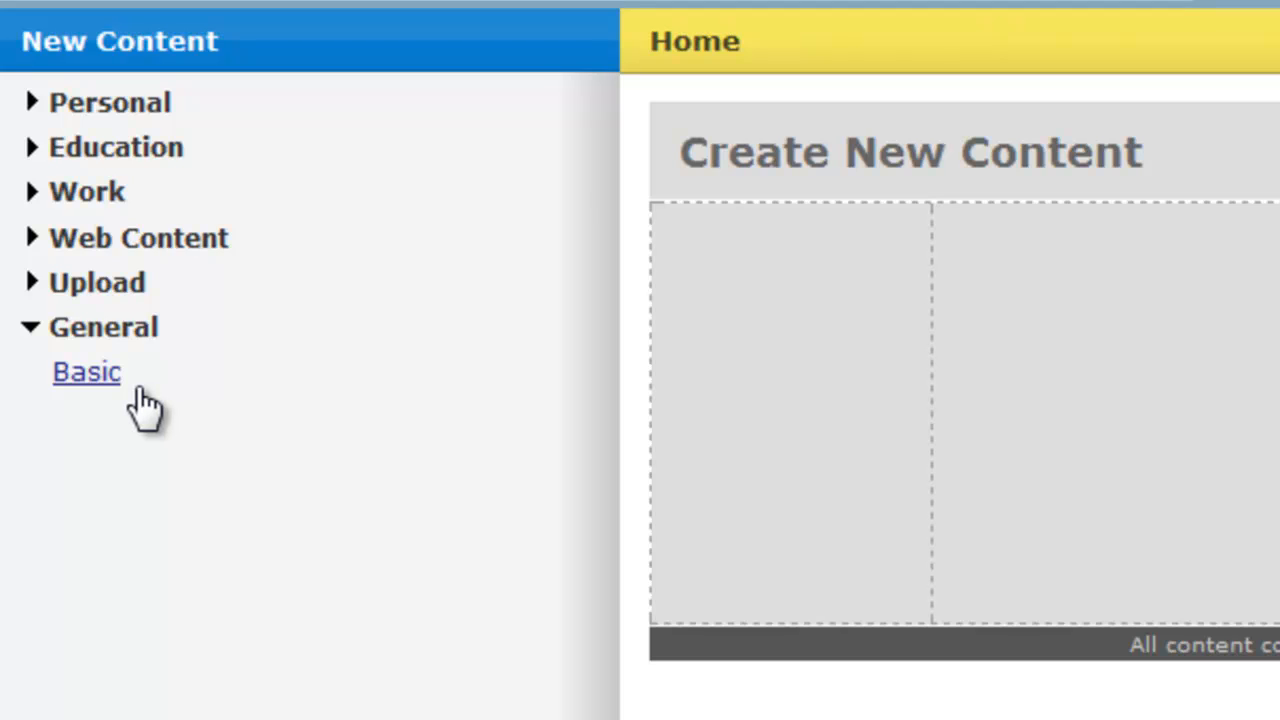
{"action": "left_click", "coordinate": [138, 112]}
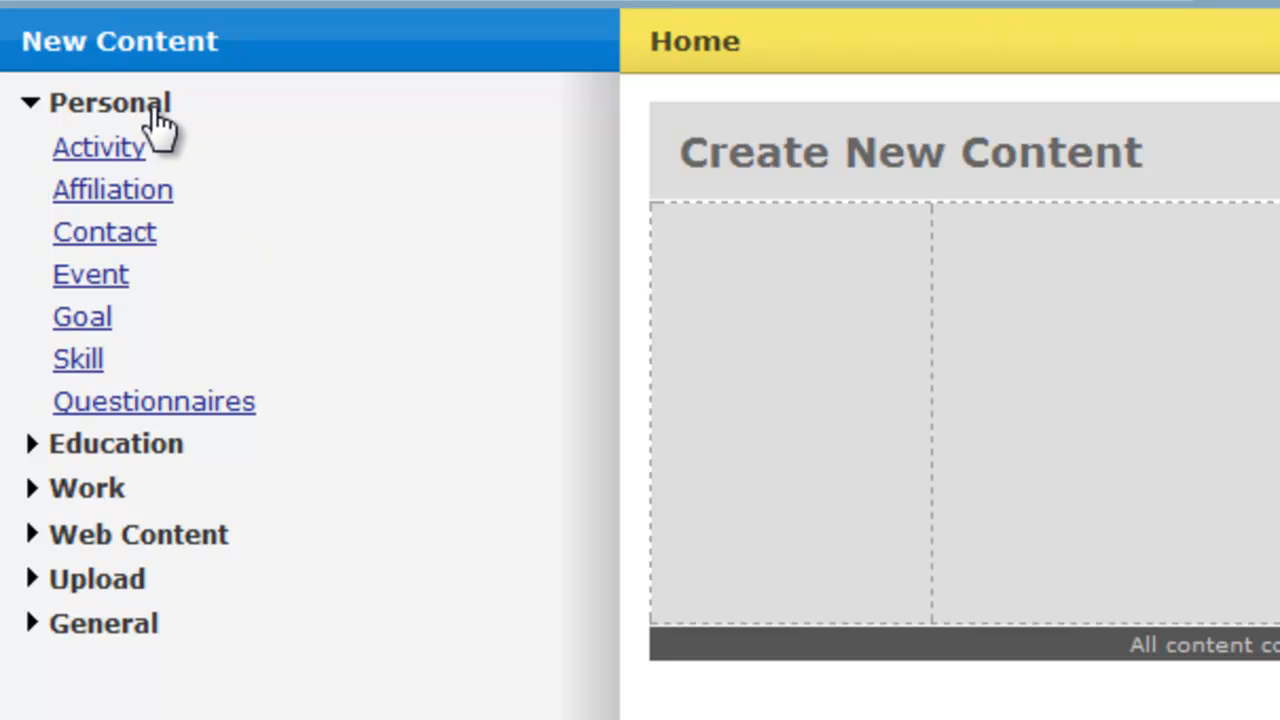
{"action": "left_click", "coordinate": [148, 452]}
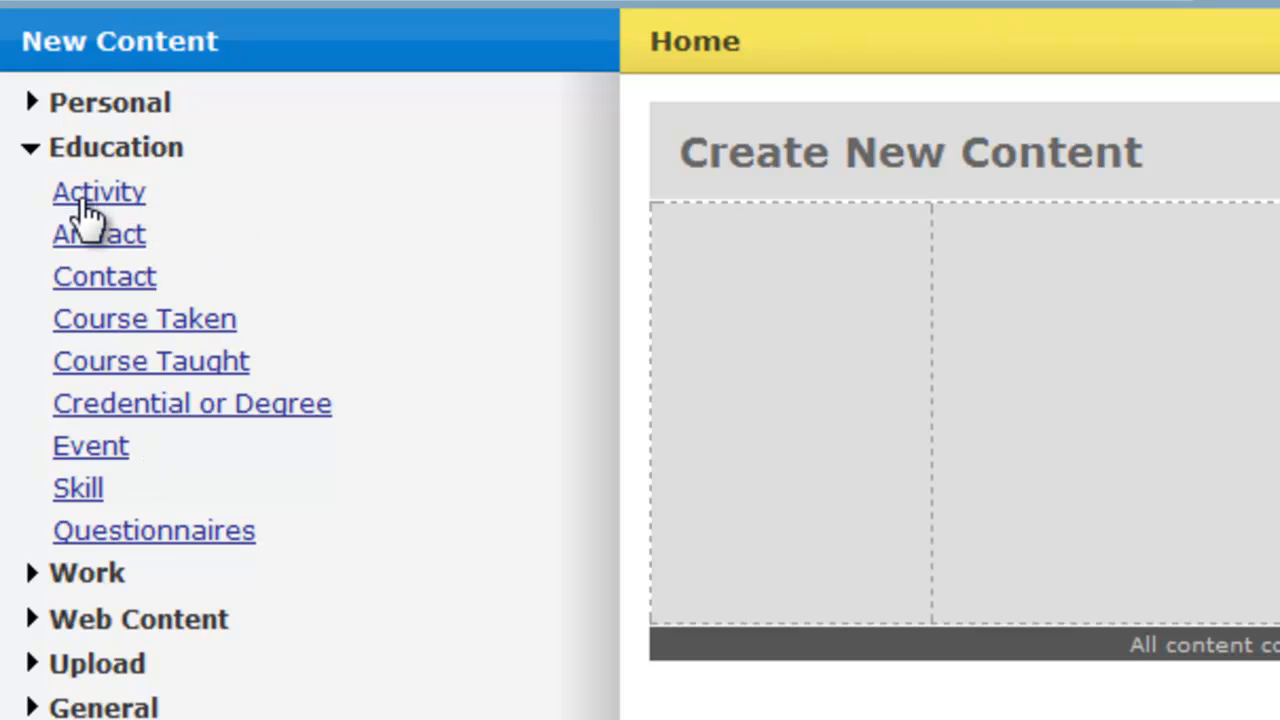
Create a new Activity from the Personal content category.
{"action": "left_click", "coordinate": [118, 106]}
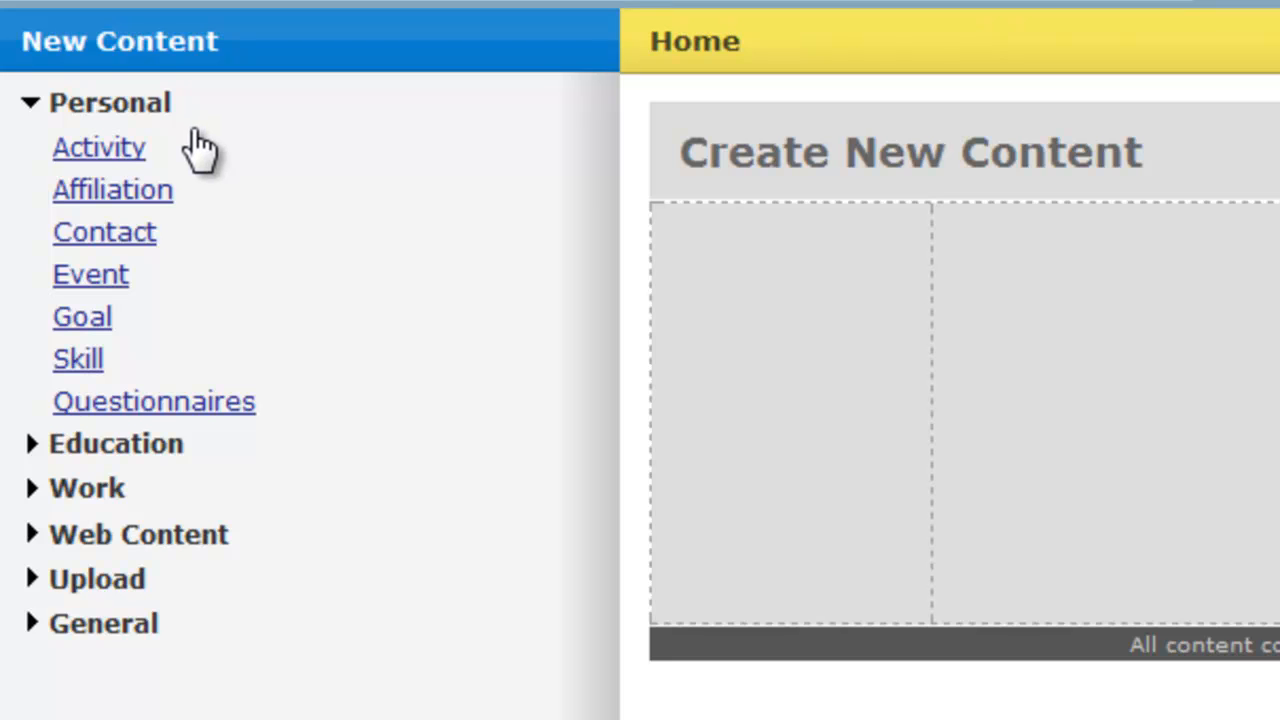
{"action": "mouse_move", "coordinate": [120, 160]}
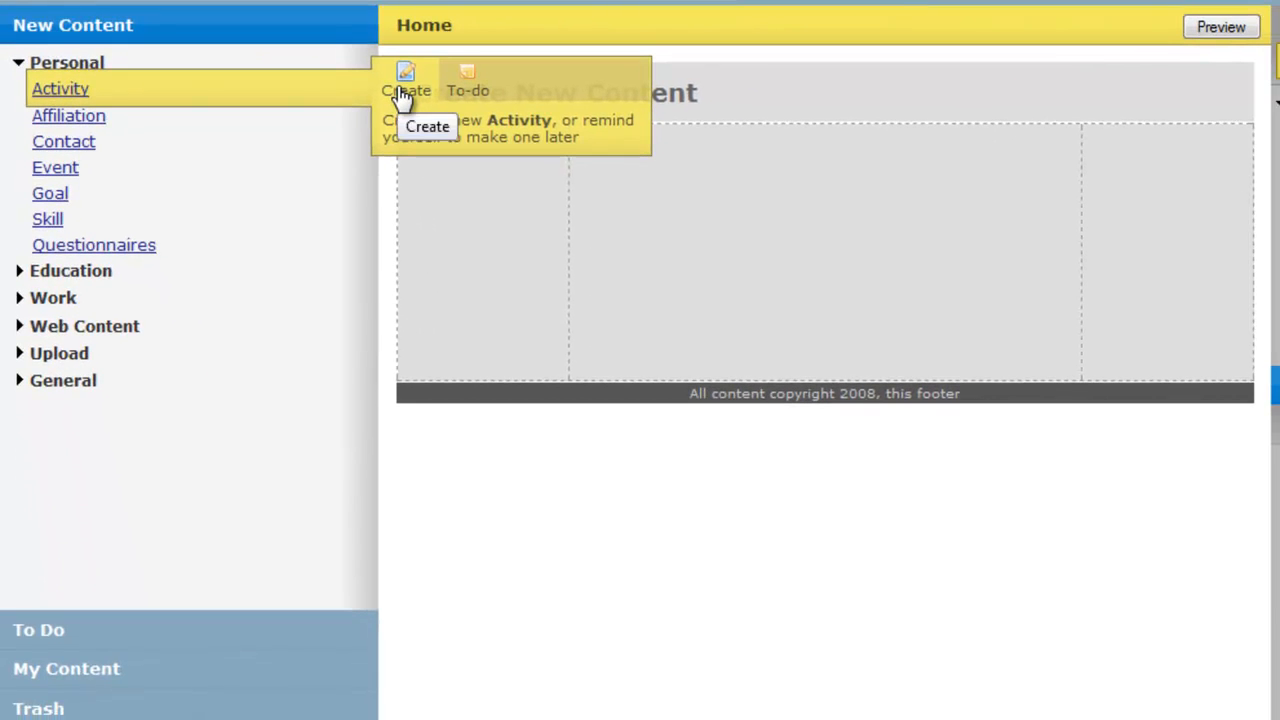
{"action": "left_click", "coordinate": [403, 95]}
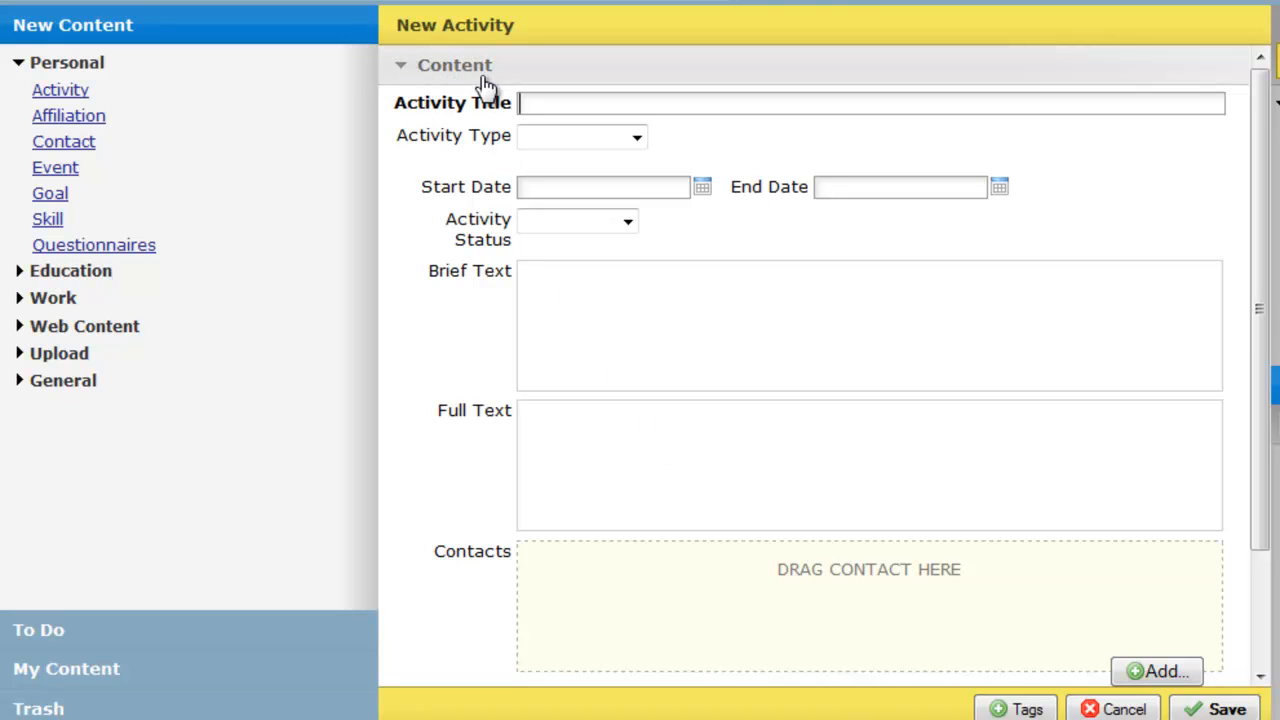
Examine the Content, Related Content, Reflections and Feedback sections of the new activity form.
{"action": "left_click", "coordinate": [401, 70]}
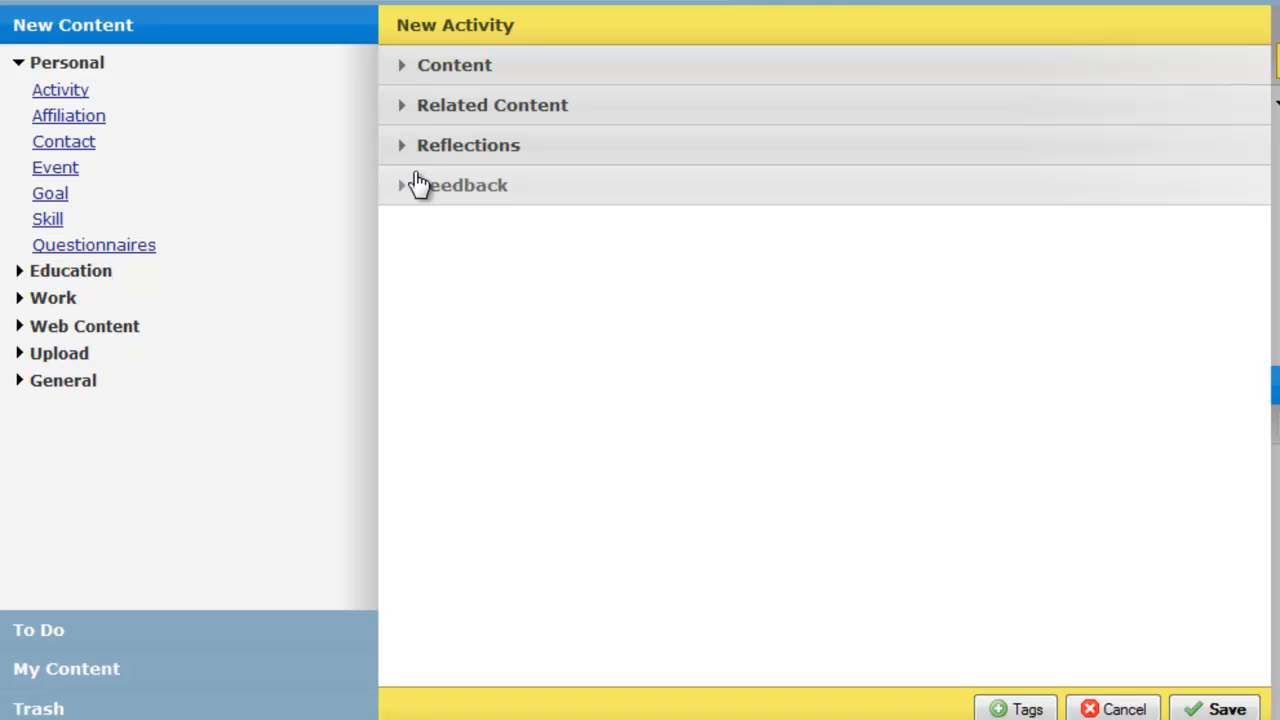
{"action": "left_click", "coordinate": [426, 80]}
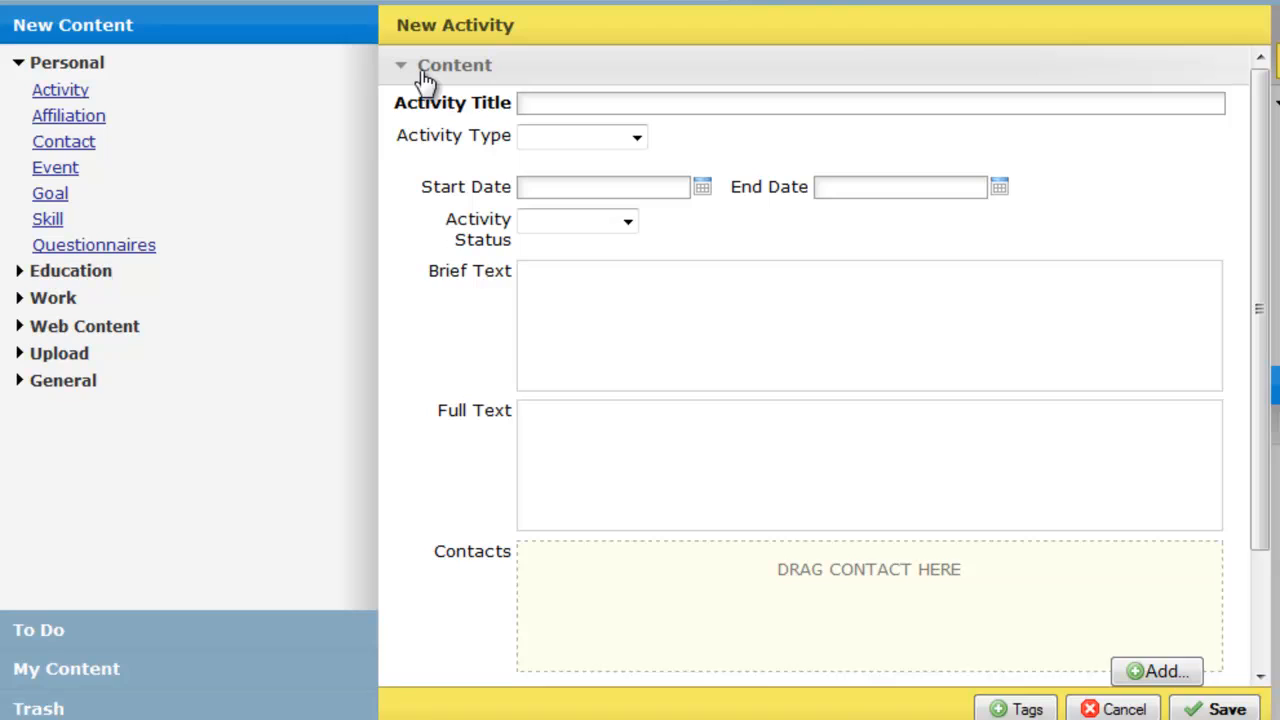
{"action": "left_click", "coordinate": [426, 78]}
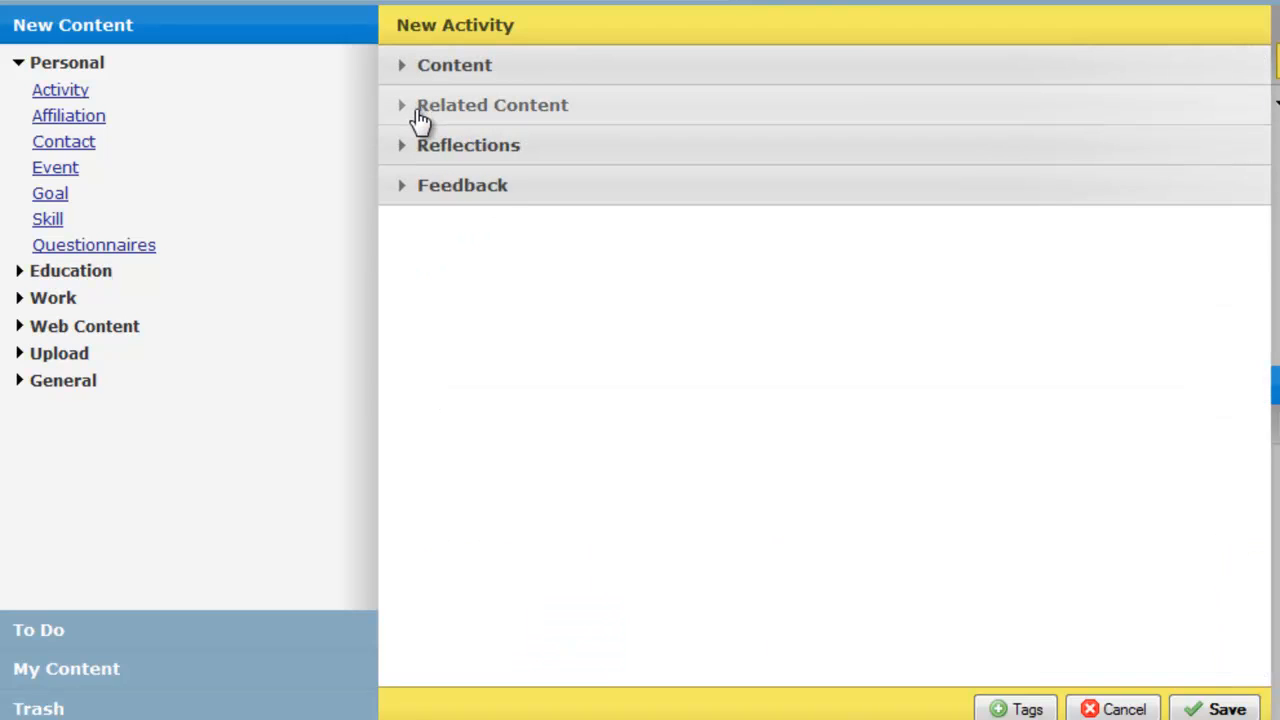
{"action": "left_click", "coordinate": [420, 120]}
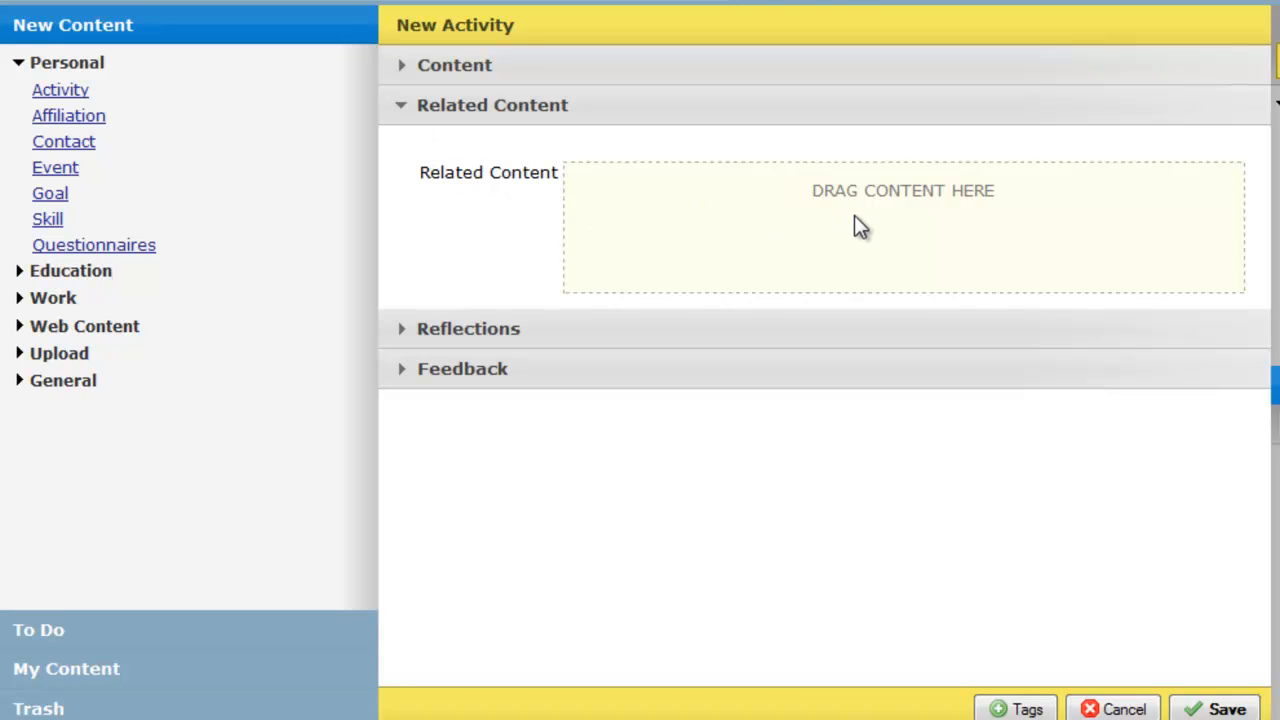
{"action": "left_click", "coordinate": [407, 108]}
{"action": "left_click", "coordinate": [410, 150]}
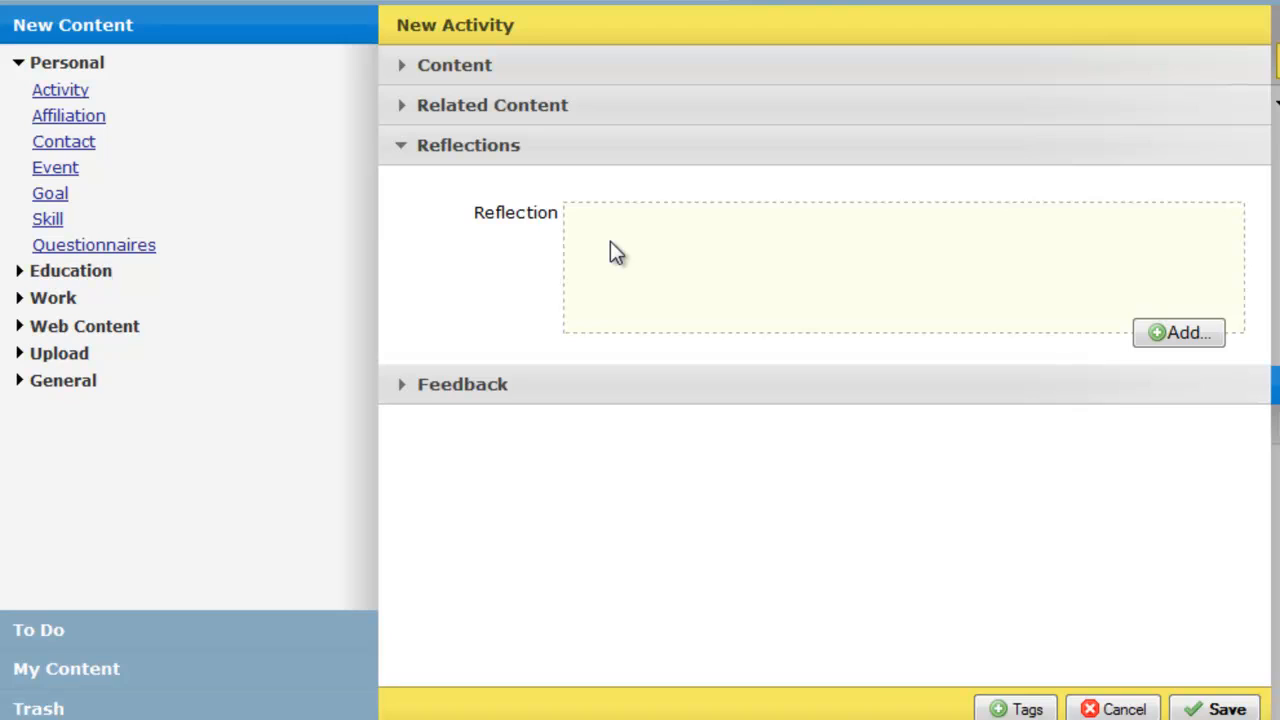
{"action": "left_click", "coordinate": [465, 160]}
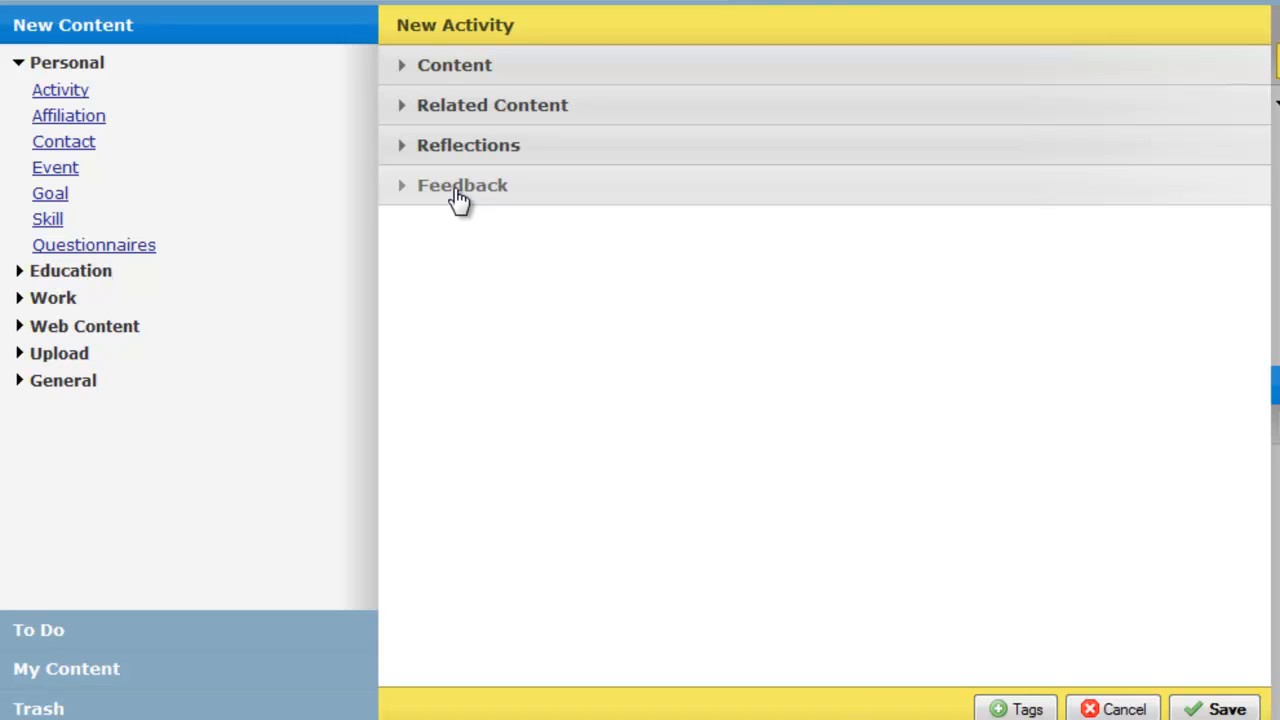
{"action": "left_click", "coordinate": [458, 195]}
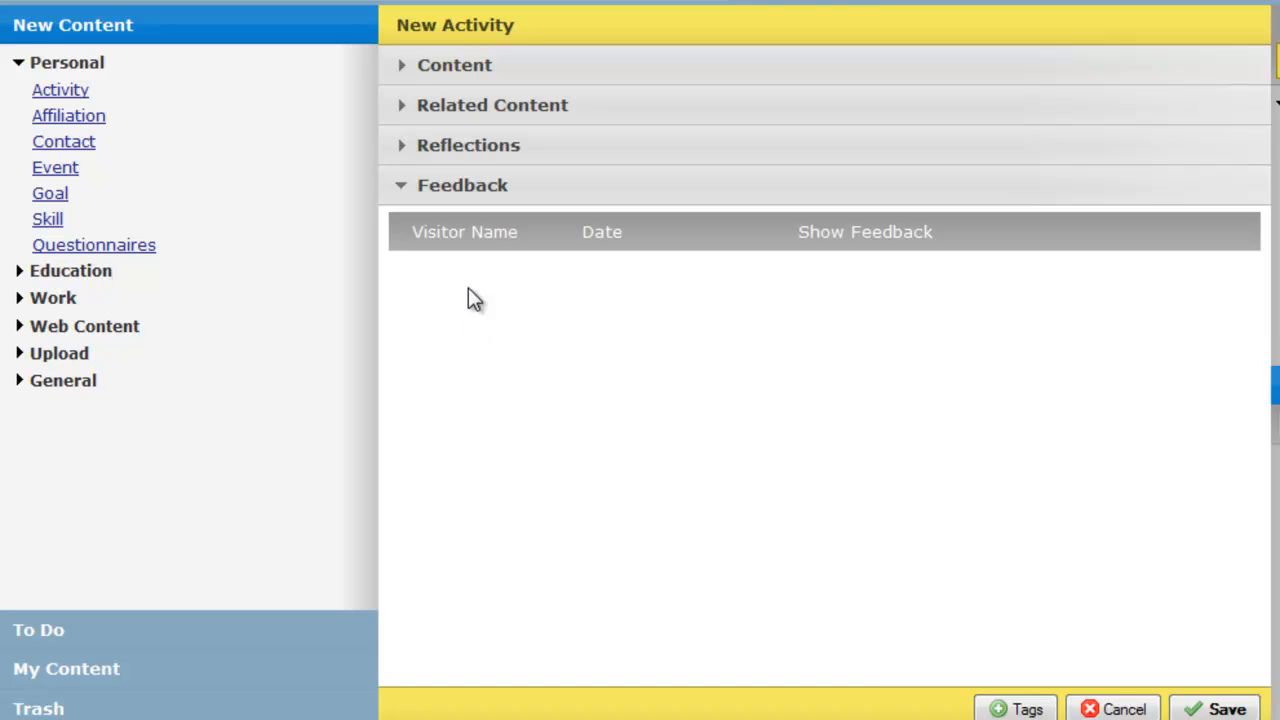
Enter "Summer Employment" as the activity title in the Content section and set the activity type to Volunteer.
{"action": "left_click", "coordinate": [435, 80]}
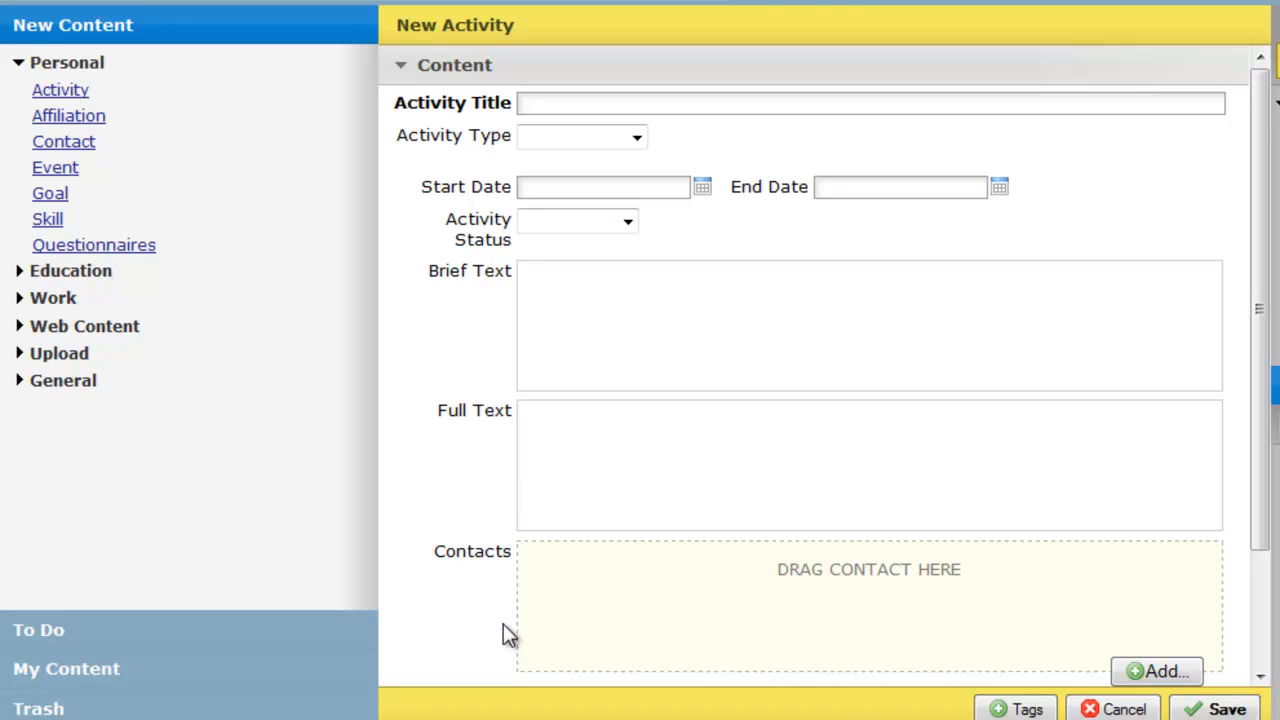
{"action": "left_click", "coordinate": [600, 102]}
{"action": "type", "text": "Summer Employment"}
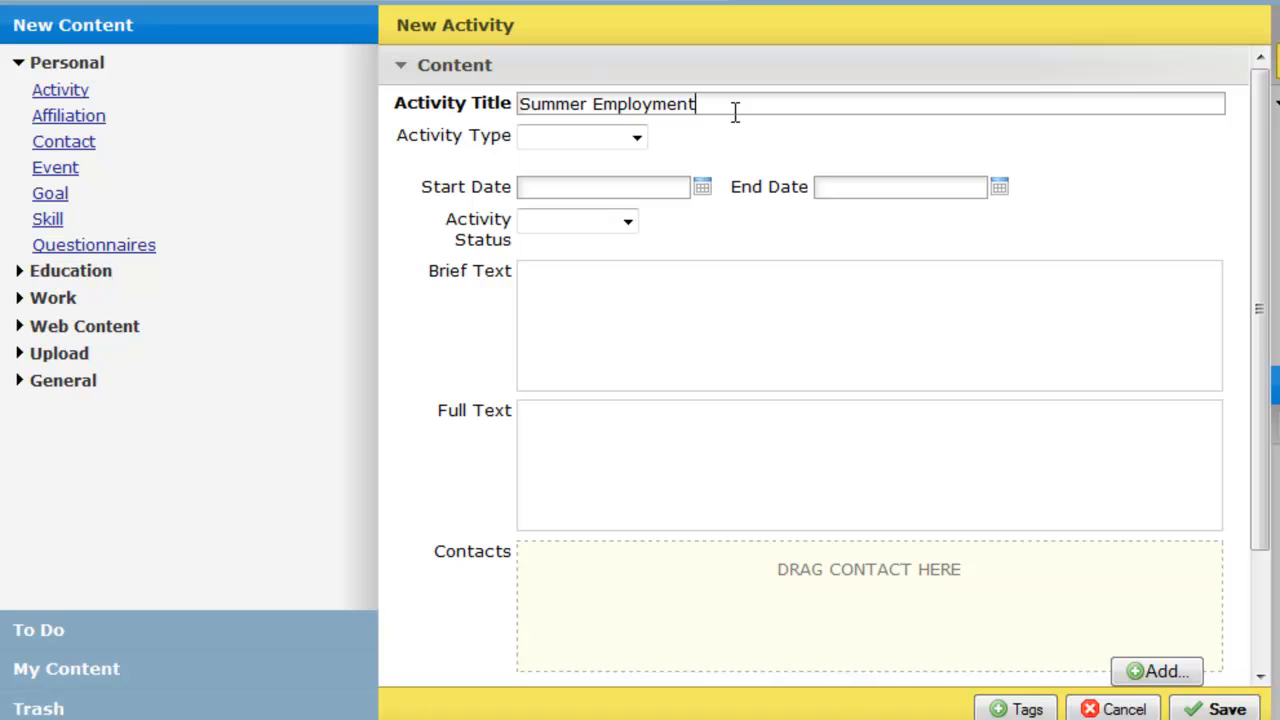
{"action": "left_click", "coordinate": [637, 140]}
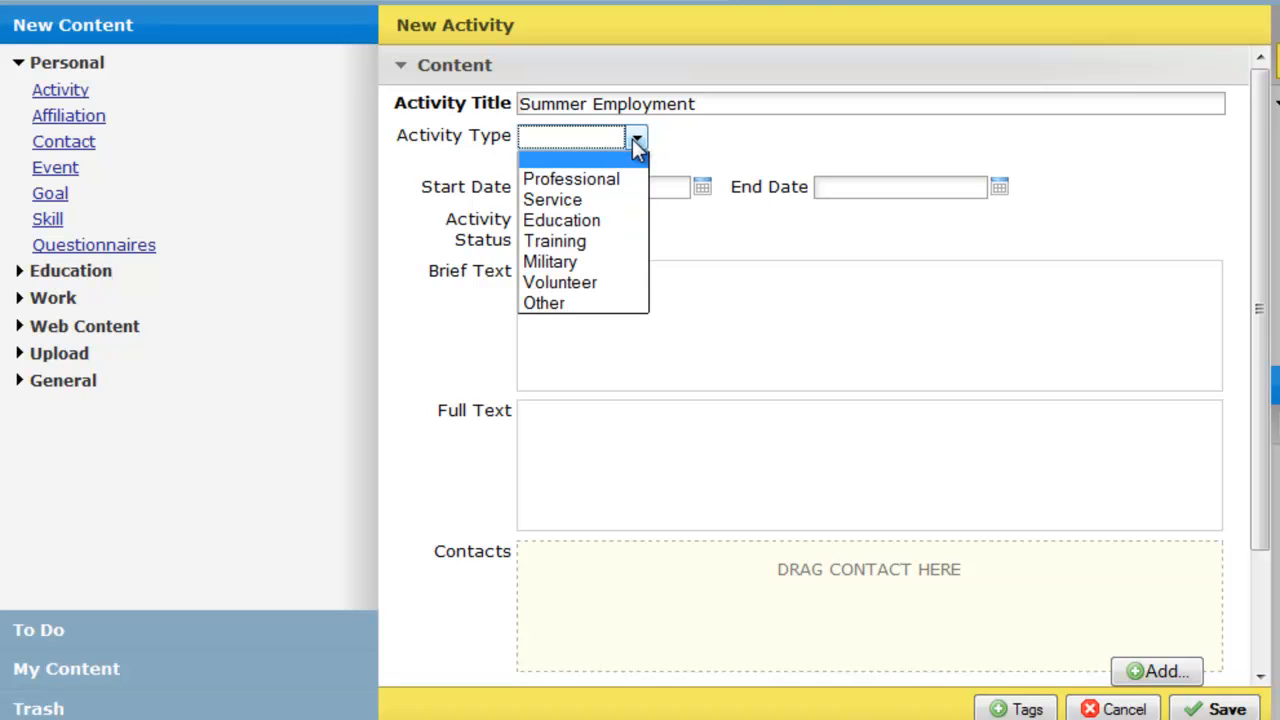
{"action": "left_click", "coordinate": [583, 283]}
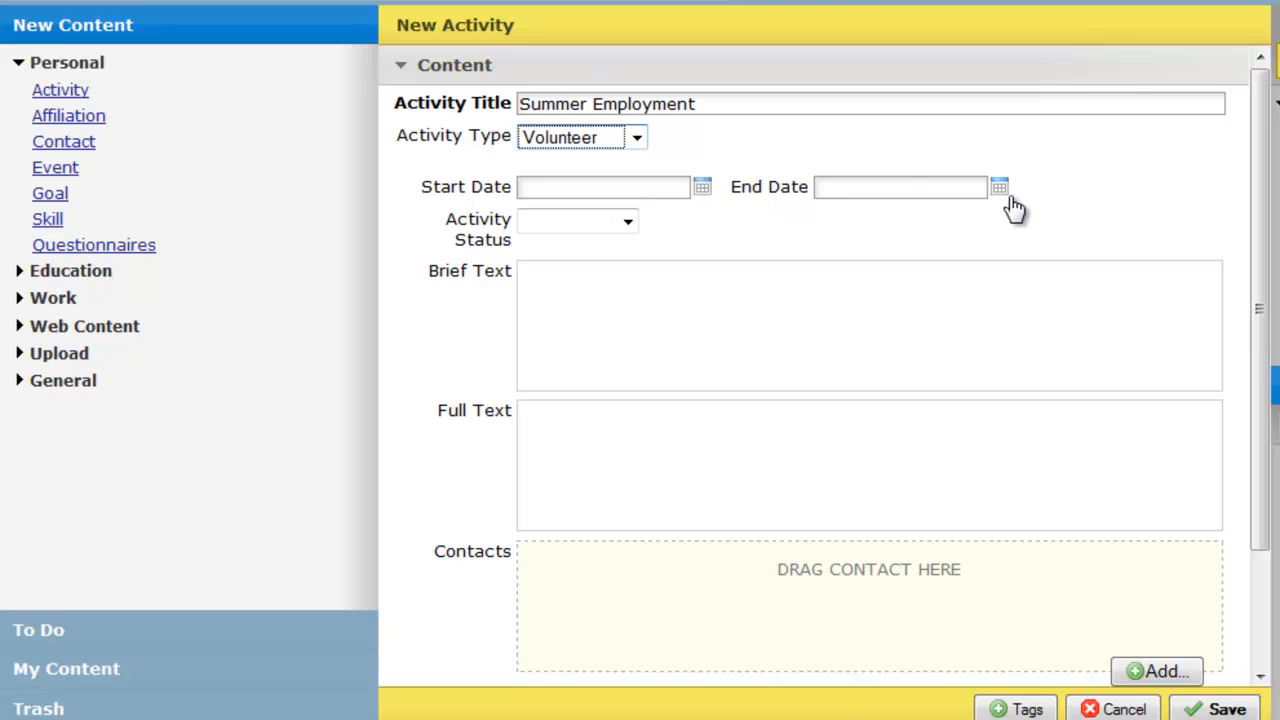
Set the activity's start date to June 15, 2012 and its status to In Progress.
{"action": "left_click", "coordinate": [703, 189]}
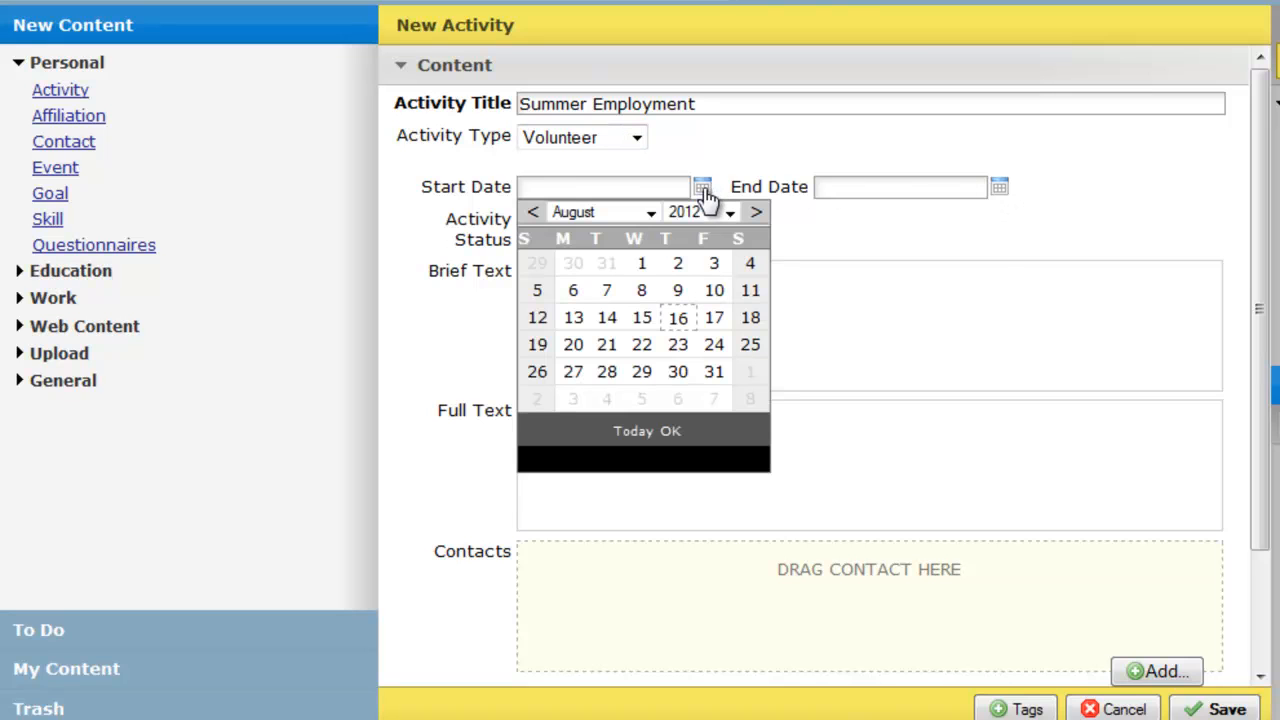
{"action": "left_click", "coordinate": [648, 214]}
{"action": "left_click", "coordinate": [572, 316]}
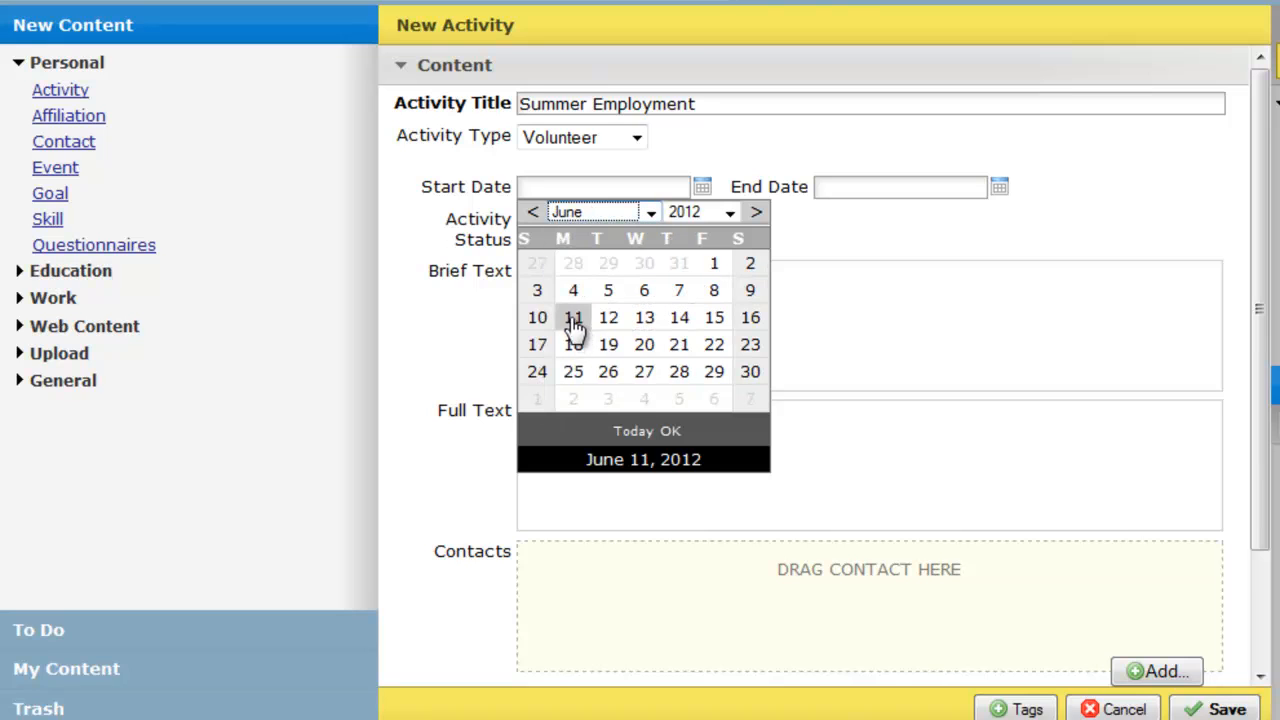
{"action": "left_click", "coordinate": [713, 322]}
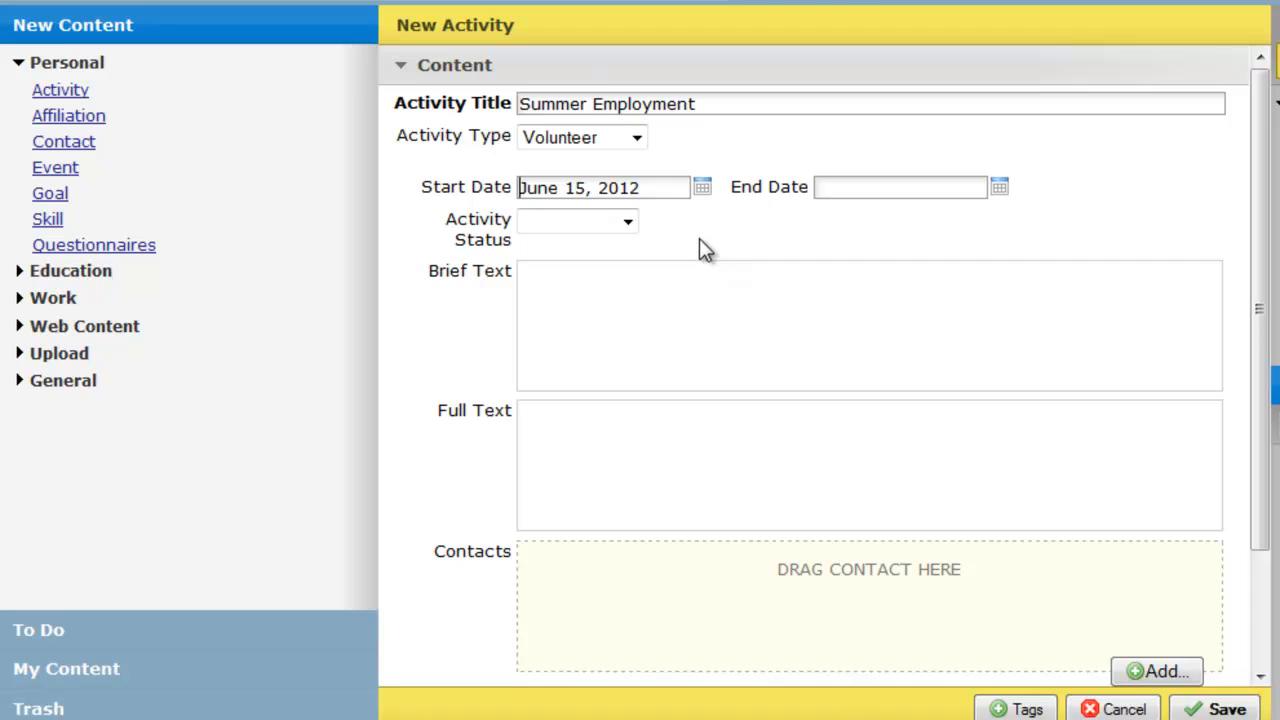
{"action": "left_click", "coordinate": [625, 226]}
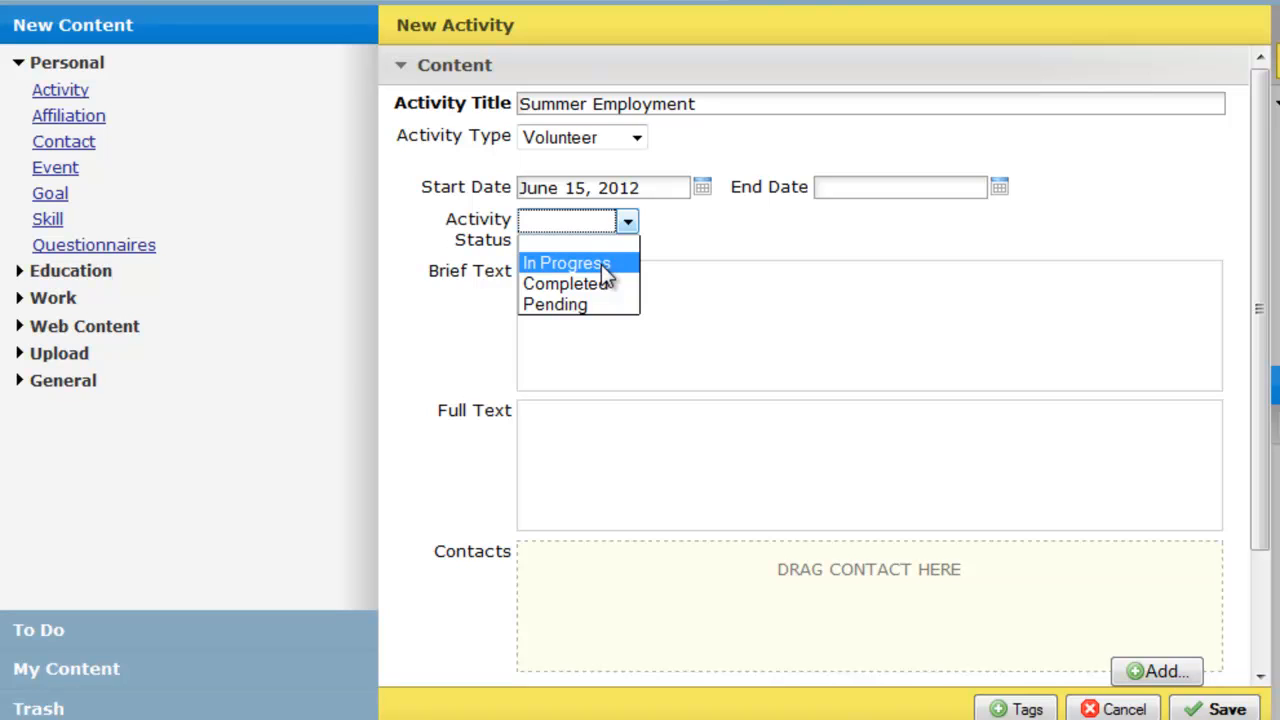
{"action": "left_click", "coordinate": [604, 264]}
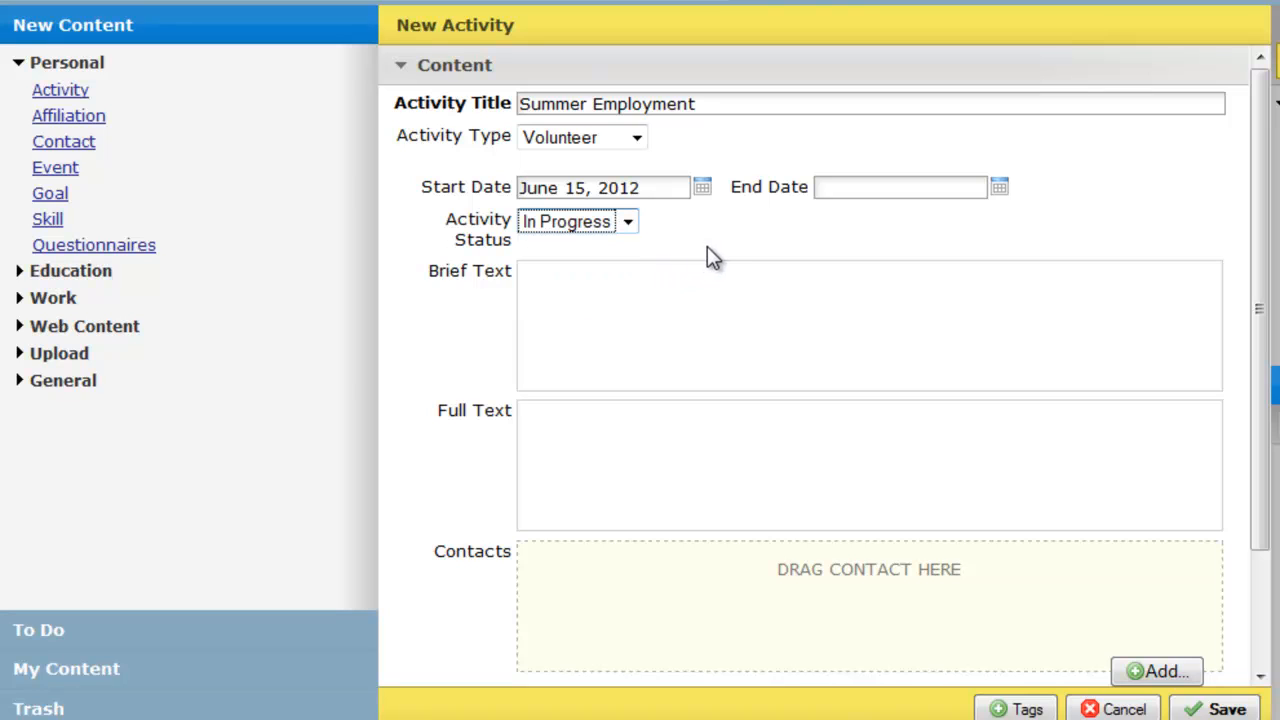
Enter as Full Text: "In the summer, I decided to volunteer in the State Parks program for experience related to an interest in preservng the environment.".
{"action": "left_click", "coordinate": [662, 350]}
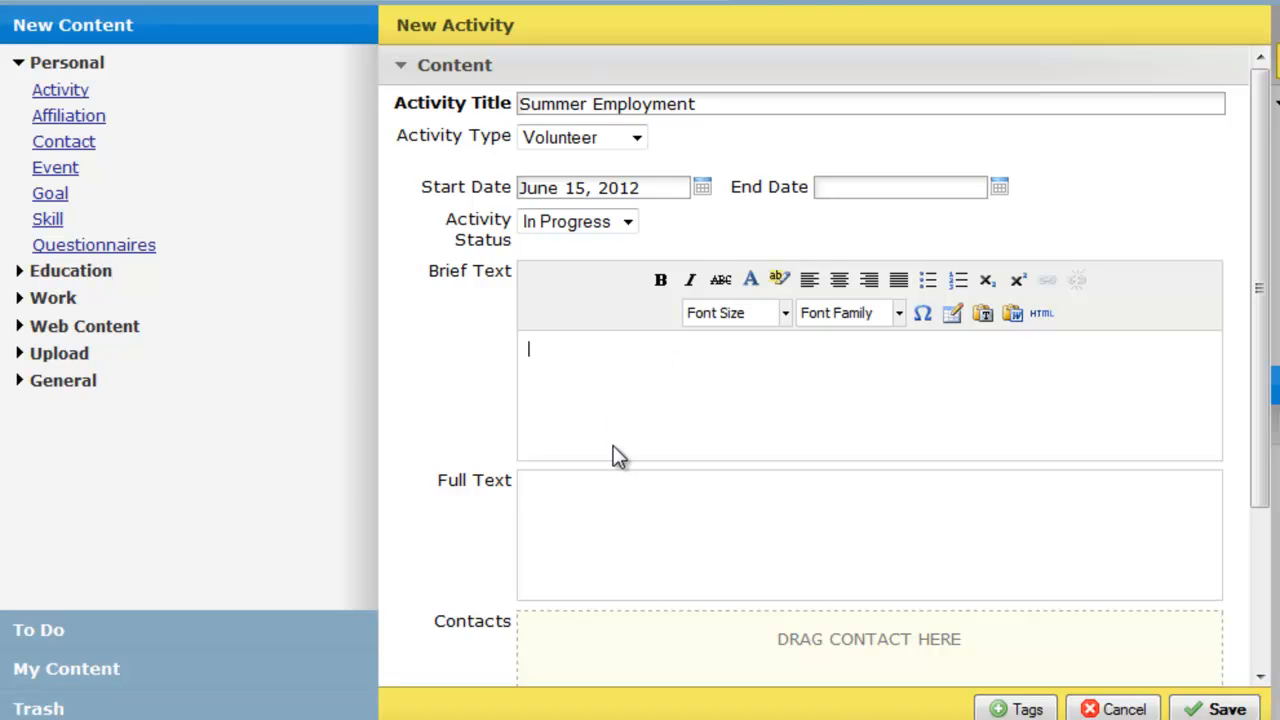
{"action": "left_click", "coordinate": [640, 551]}
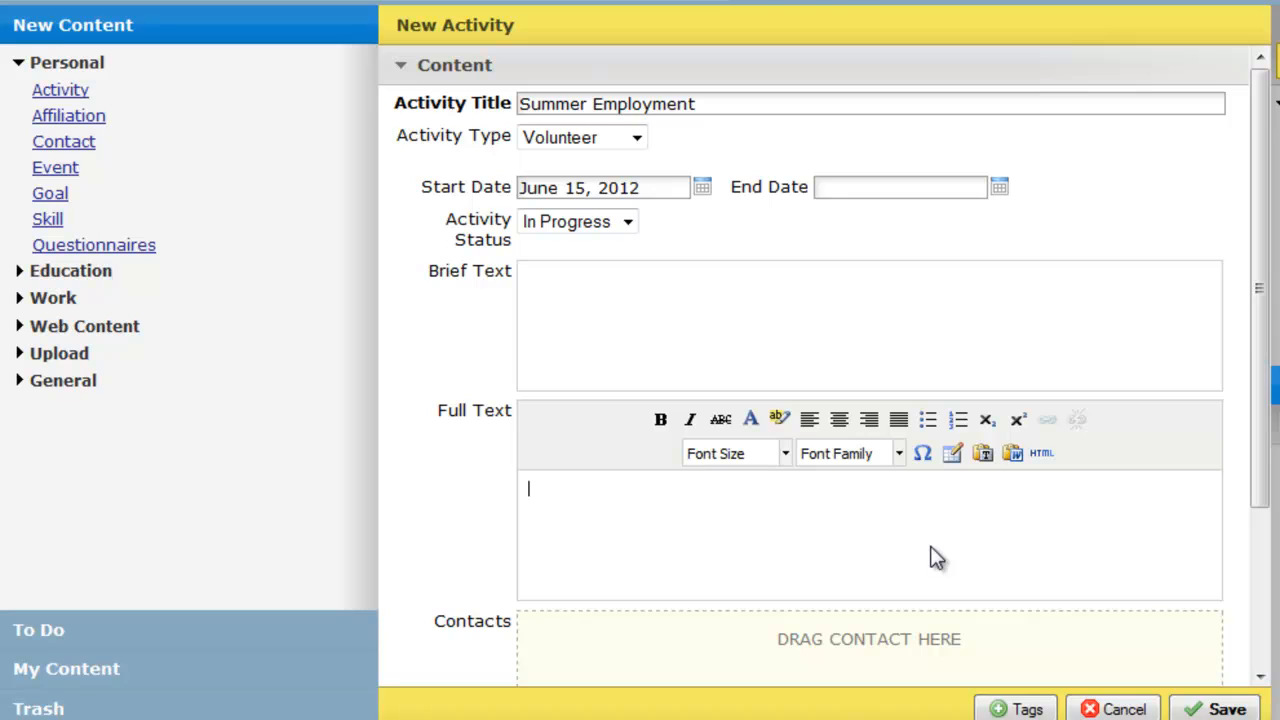
{"action": "type", "text": "In the summer"}
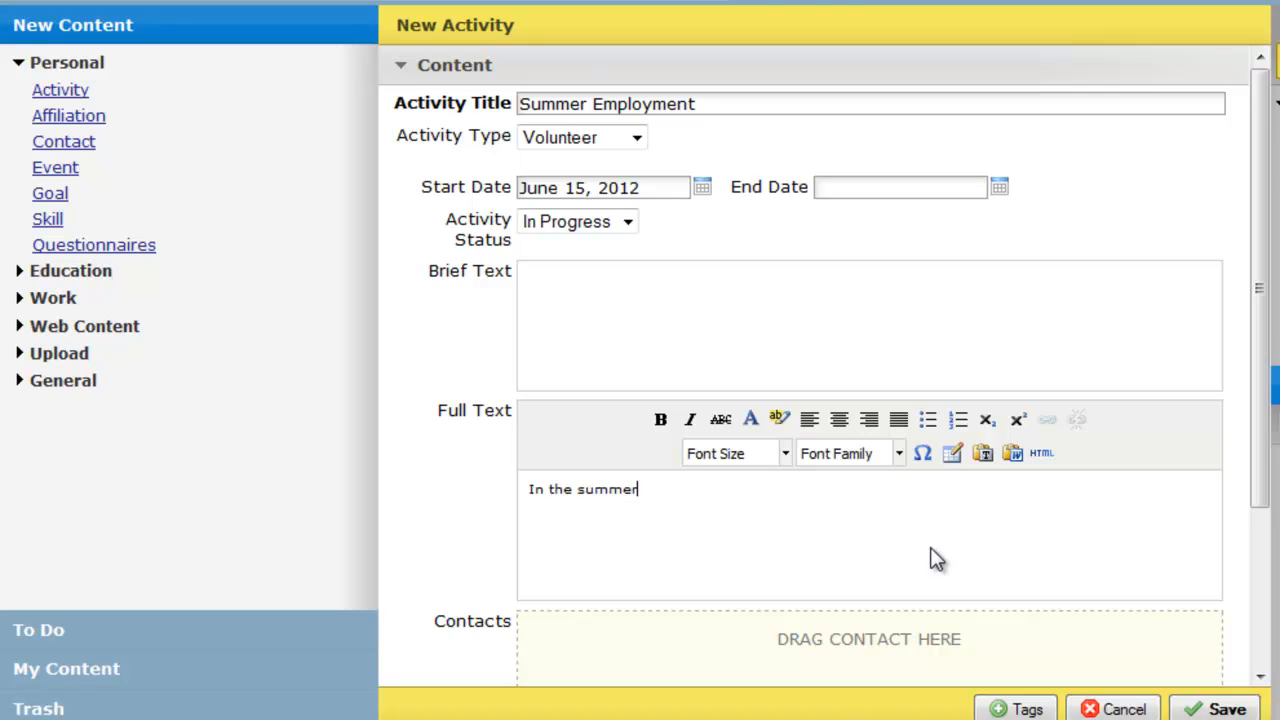
{"action": "type", "text": ", I decided to volunteer in the State Parks program"}
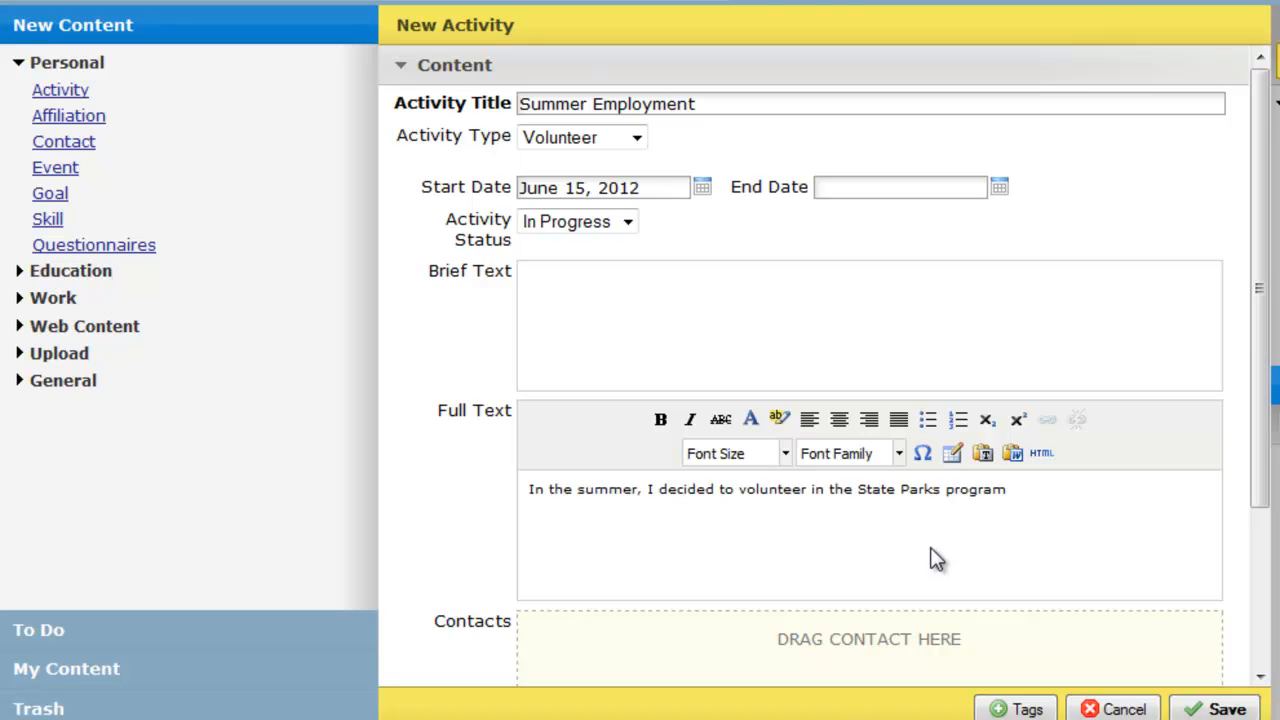
{"action": "type", "text": " for experience related to t"}
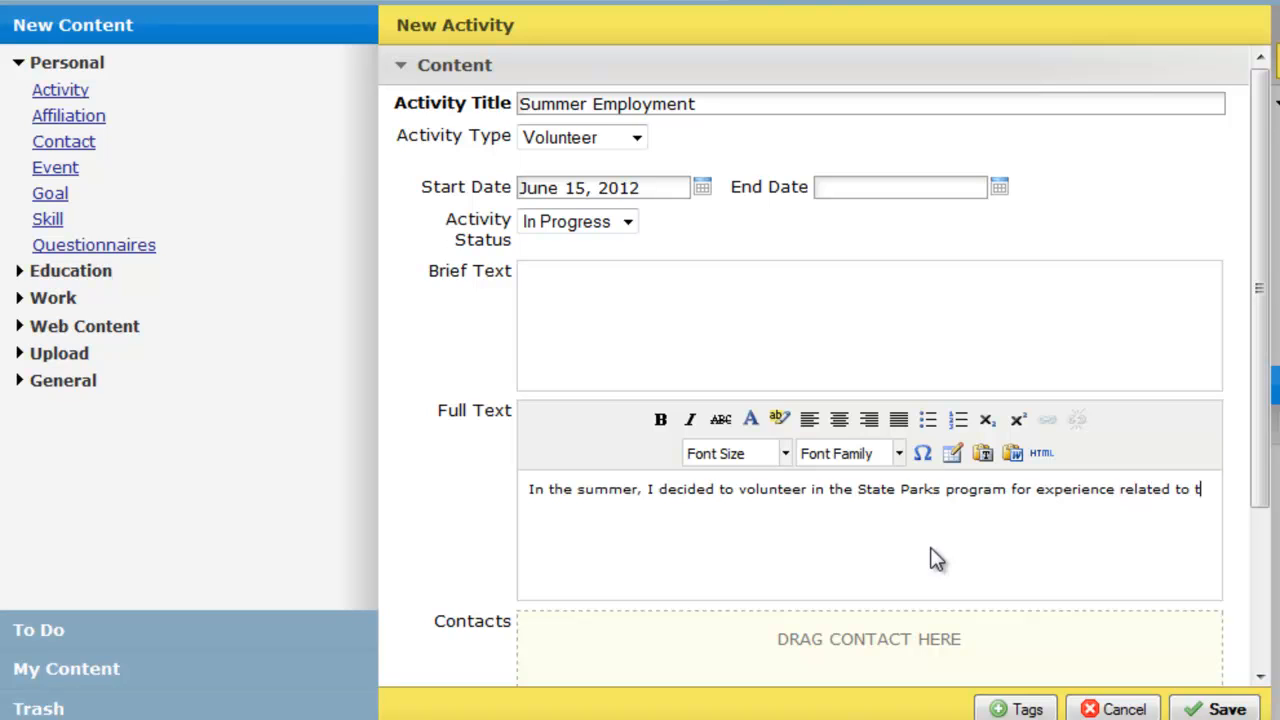
{"action": "key", "text": "BackSpace"}
{"action": "type", "text": "an interest in the"}
{"action": "key", "text": "BackSpace"}
{"action": "key", "text": "BackSpace"}
{"action": "key", "text": "BackSpace"}
{"action": "type", "text": "pred"}
{"action": "key", "text": "BackSpace"}
{"action": "type", "text": "ser"}
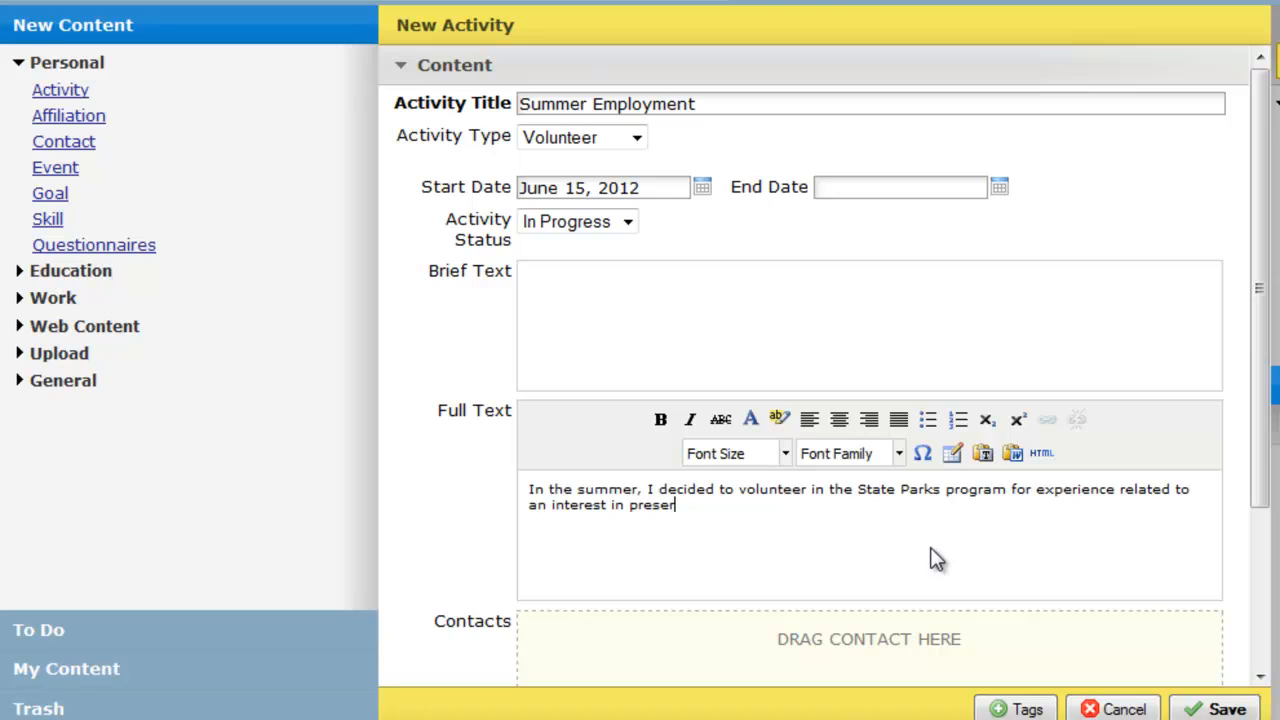
{"action": "type", "text": "vng the environment."}
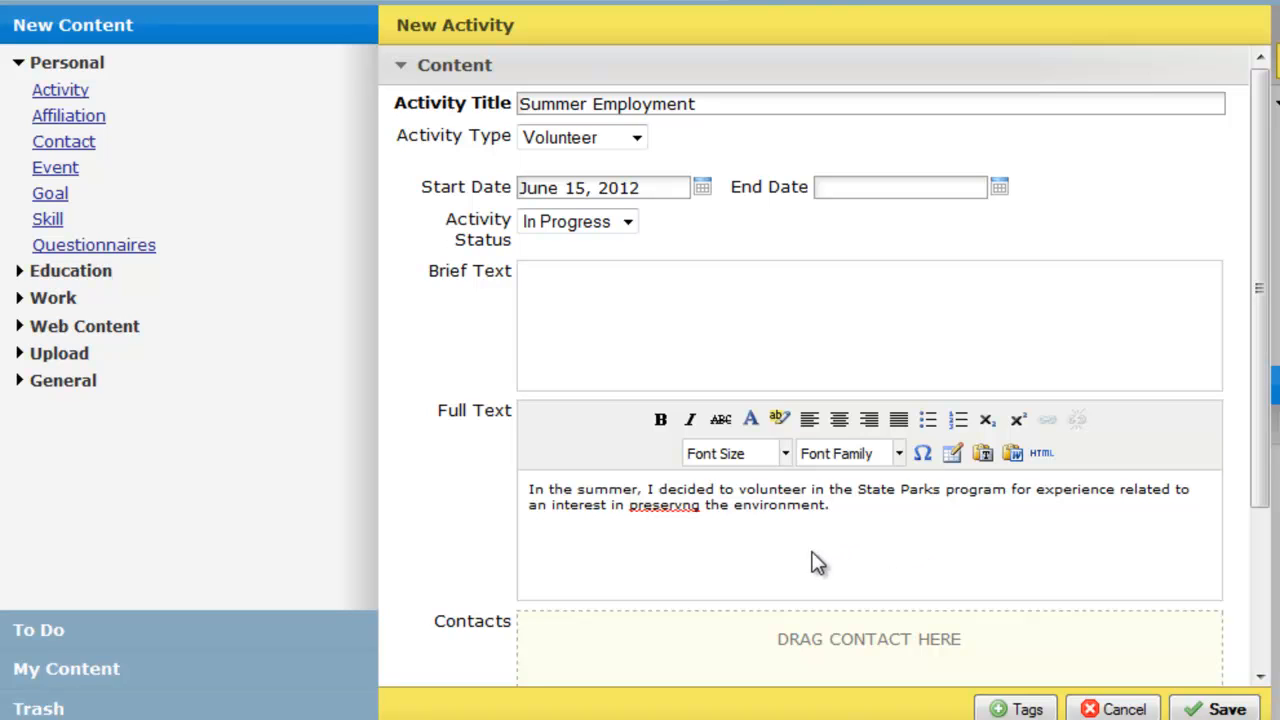
Correct "preservng" to "preserving" in the Full Text and set the whole text's font size to 4 (14pt).
{"action": "left_click", "coordinate": [682, 505]}
{"action": "type", "text": "i"}
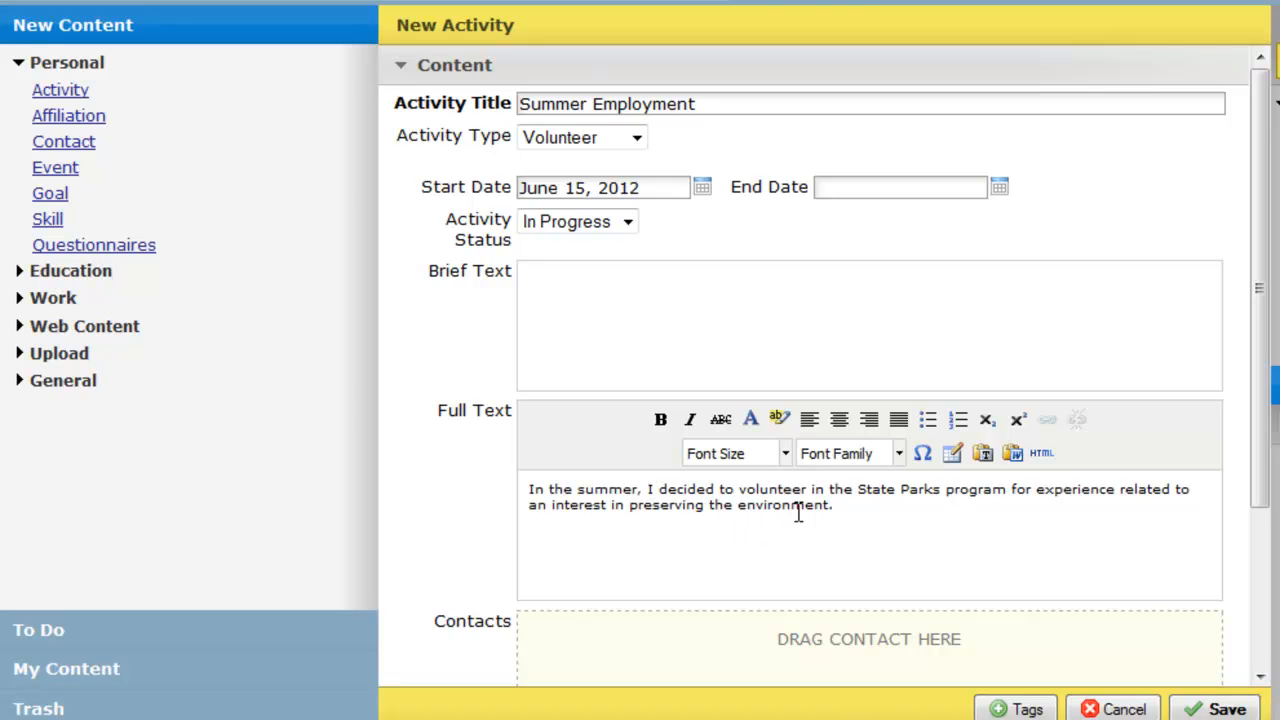
{"action": "left_click_drag", "start_coordinate": [849, 511], "coordinate": [527, 492]}
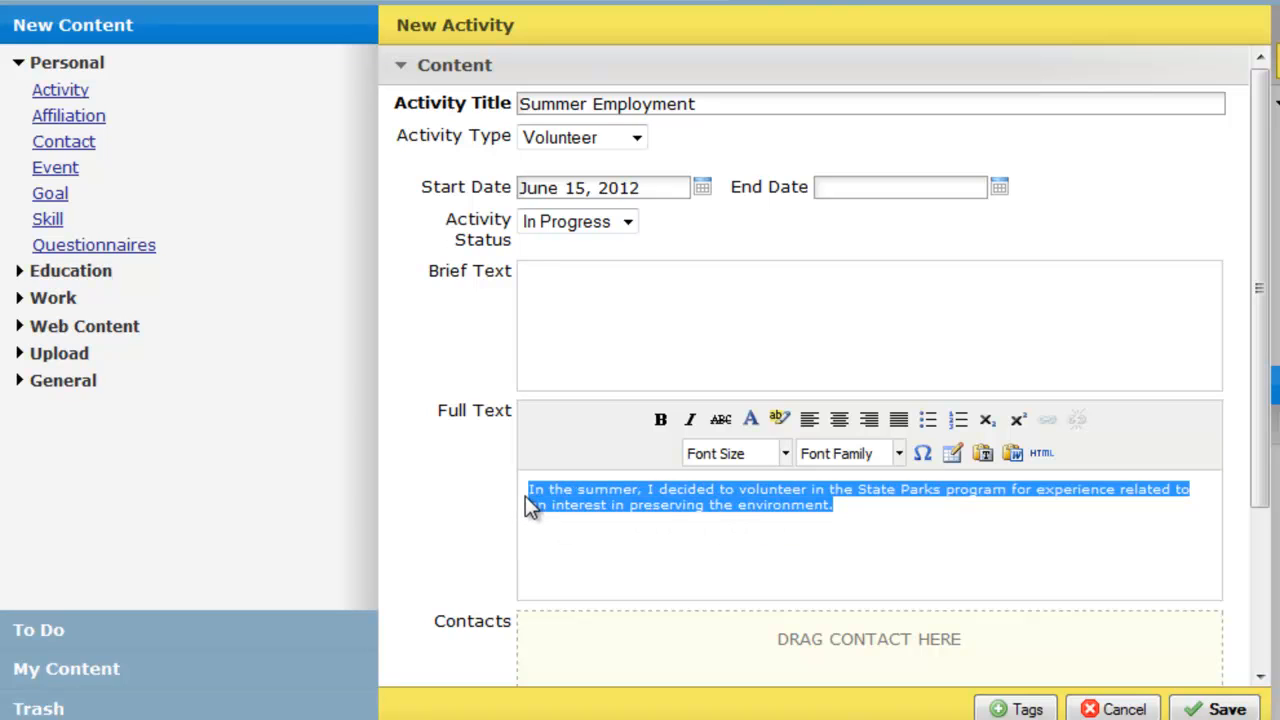
{"action": "left_click", "coordinate": [787, 454]}
{"action": "left_click", "coordinate": [755, 570]}
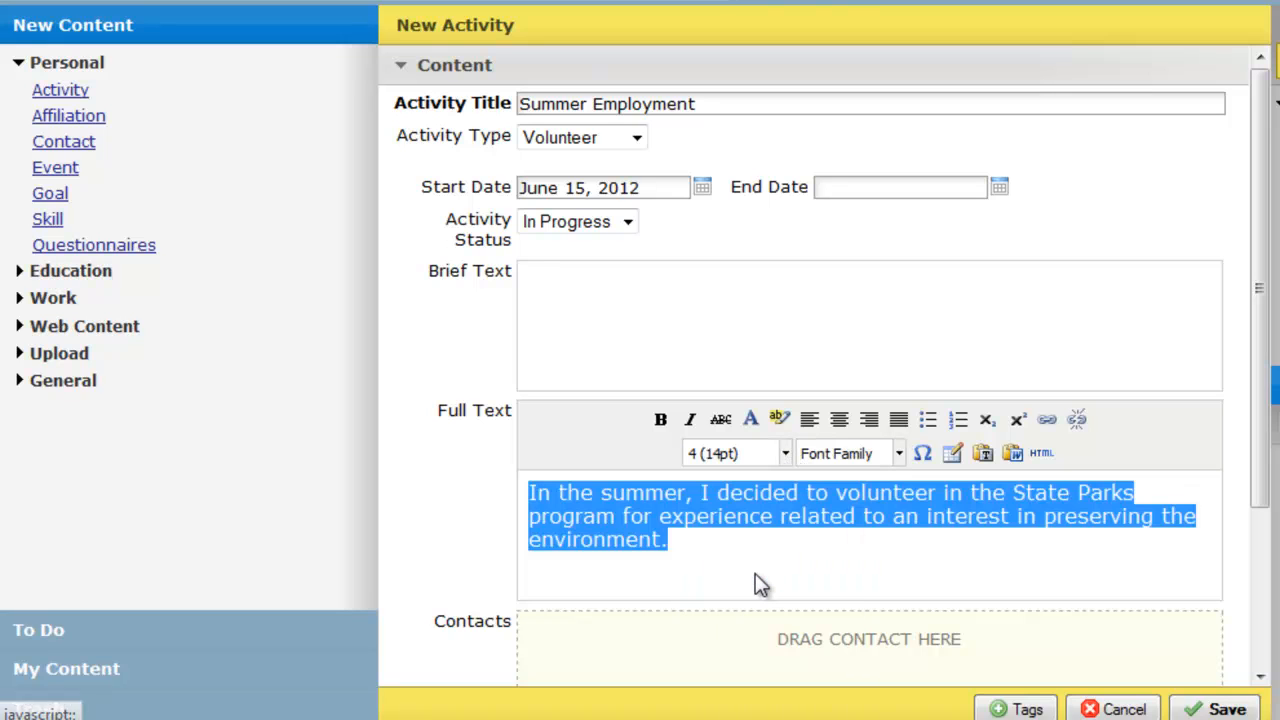
Insert "of 2012" after "In the summer" in the Full Text, keeping the comma behind it.
{"action": "left_click", "coordinate": [689, 494]}
{"action": "type", "text": ","}
{"action": "key", "text": "Left"}
{"action": "type", "text": "of"}
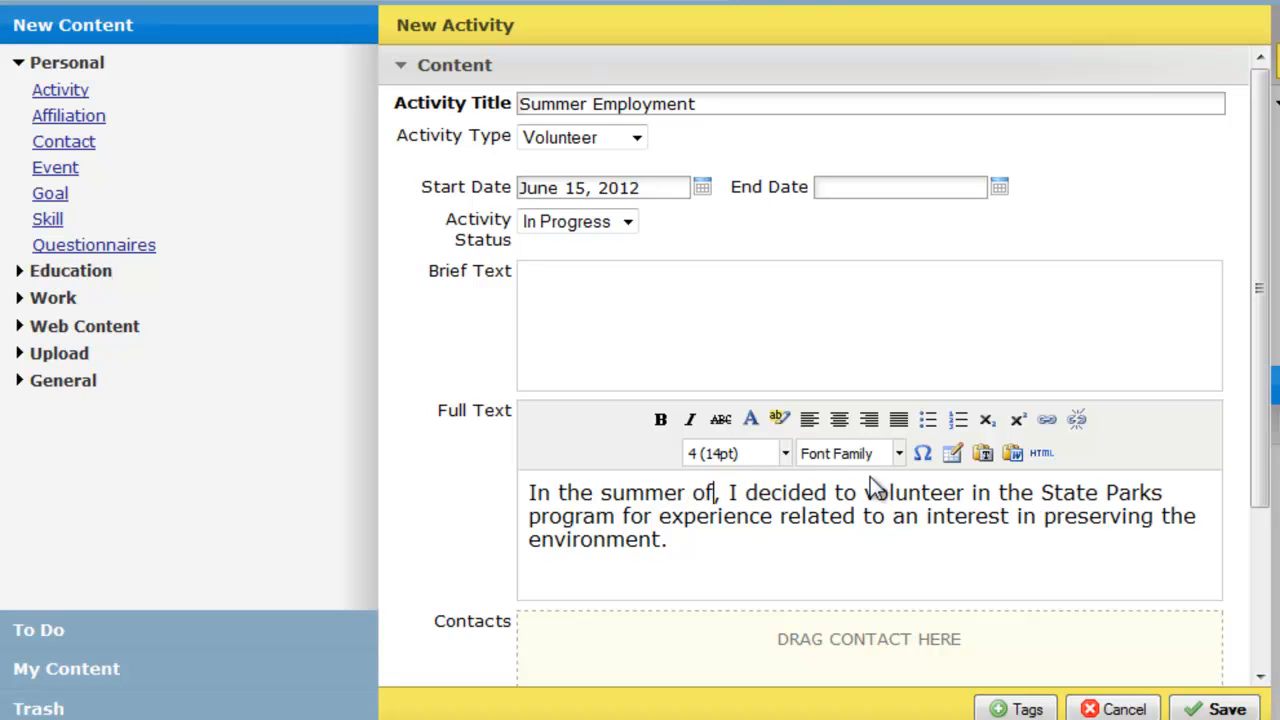
{"action": "type", "text": " 2012"}
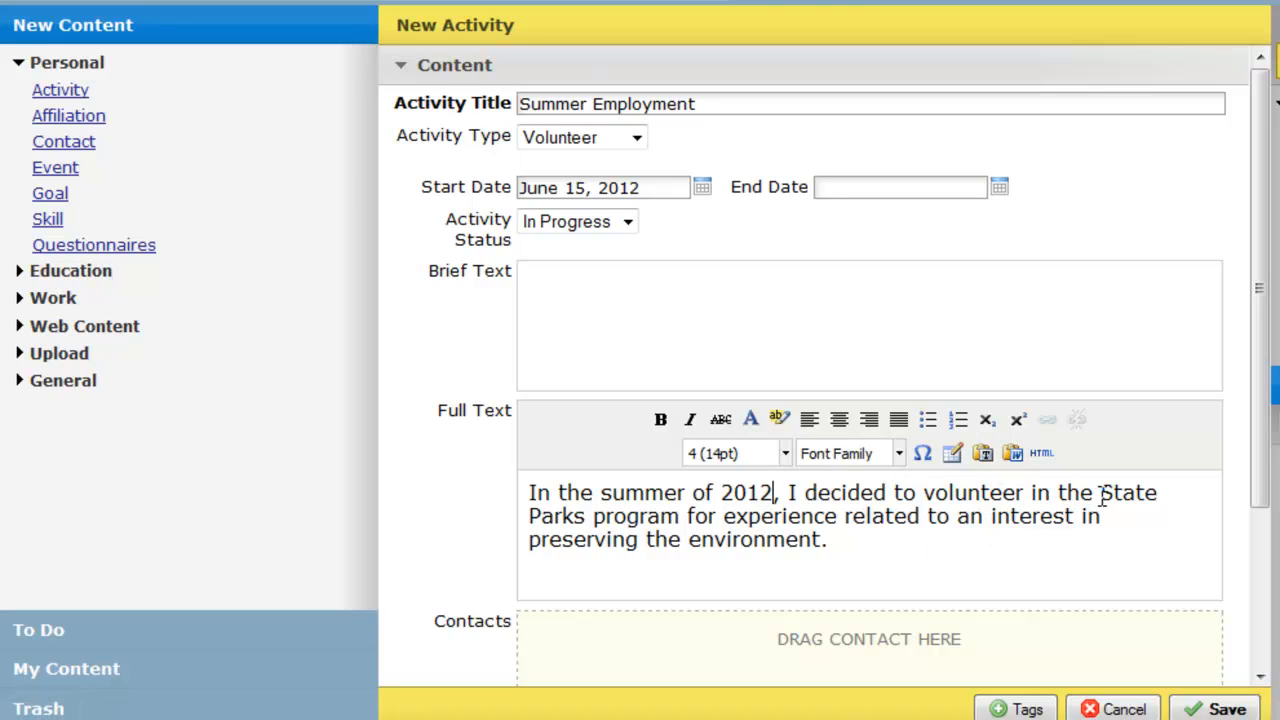
Link the words "State Parks program" to the copied state_parks/volunteer.html address, set to open in a new window.
{"action": "left_click_drag", "start_coordinate": [1100, 493], "coordinate": [684, 518]}
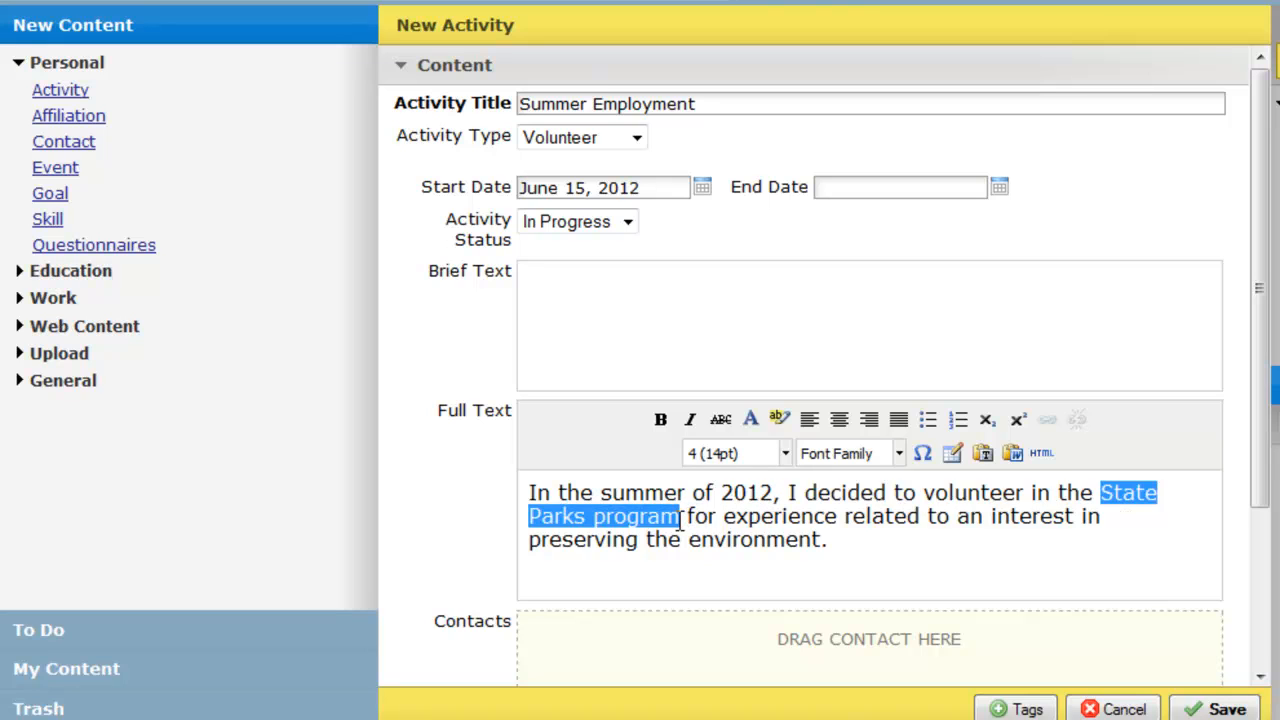
{"action": "left_click", "coordinate": [1047, 420]}
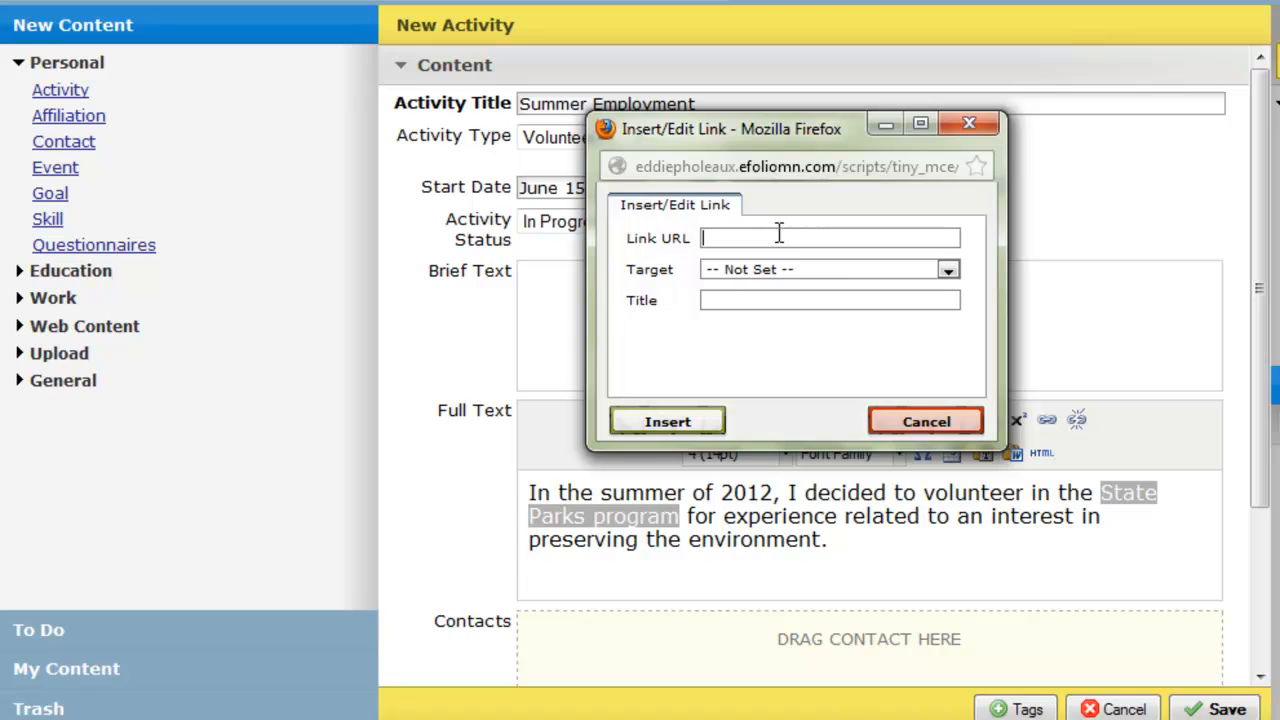
{"action": "key", "text": "ctrl+v"}
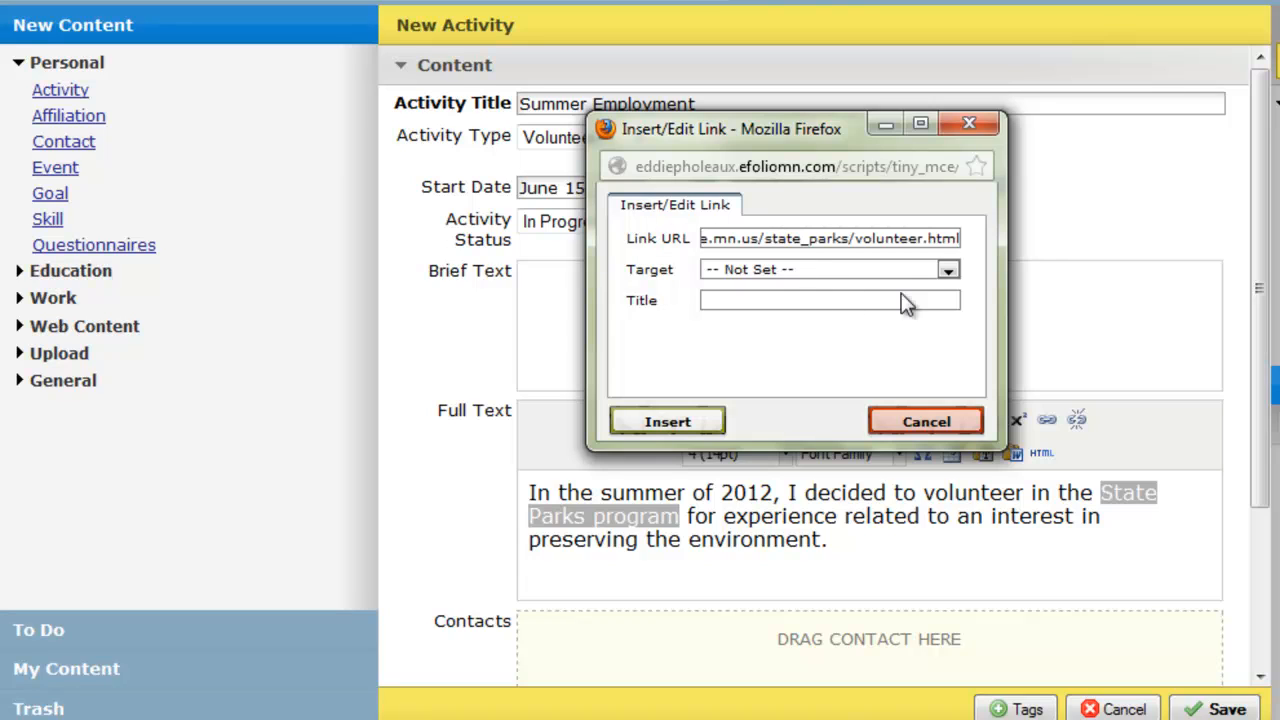
{"action": "left_click", "coordinate": [947, 269]}
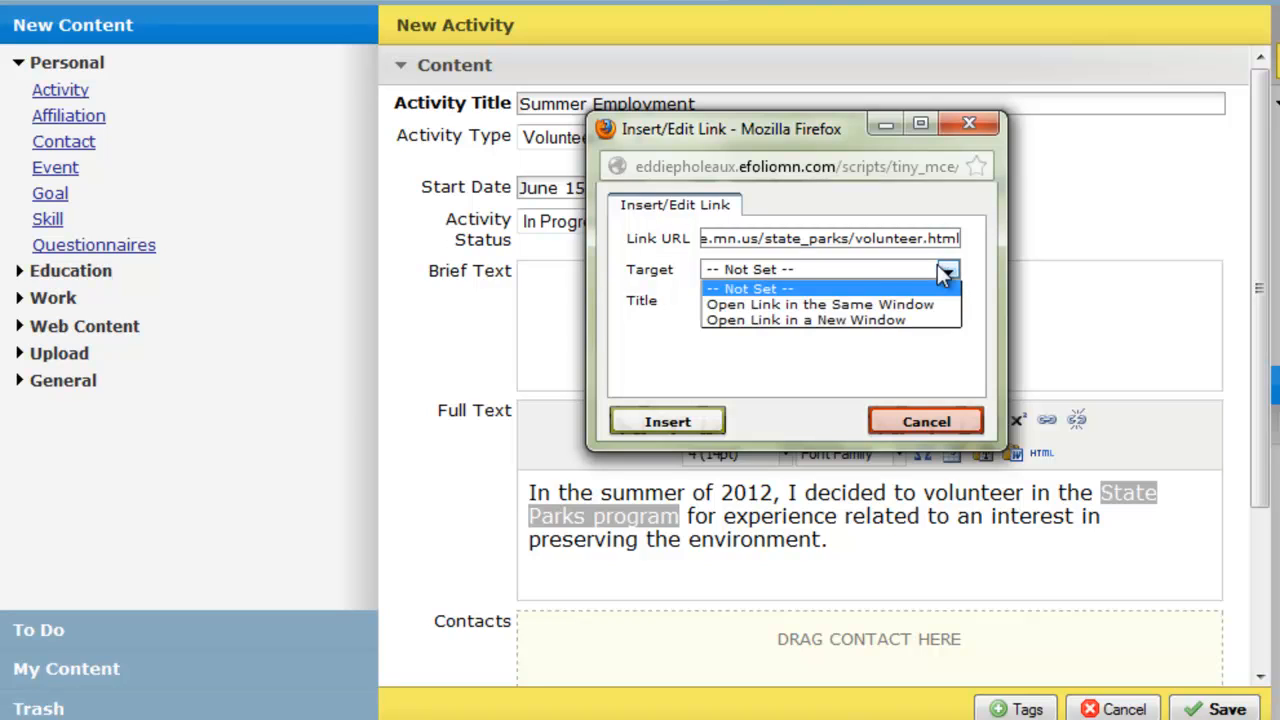
{"action": "left_click", "coordinate": [860, 322]}
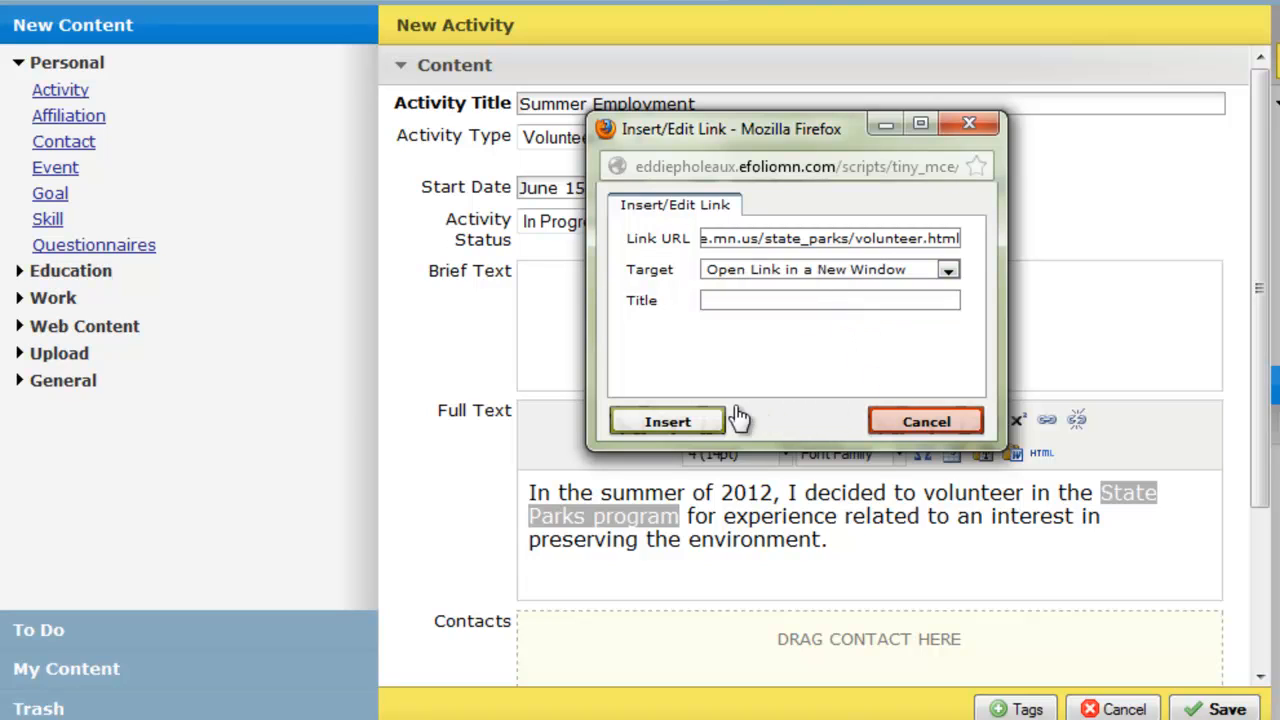
{"action": "left_click", "coordinate": [693, 427]}
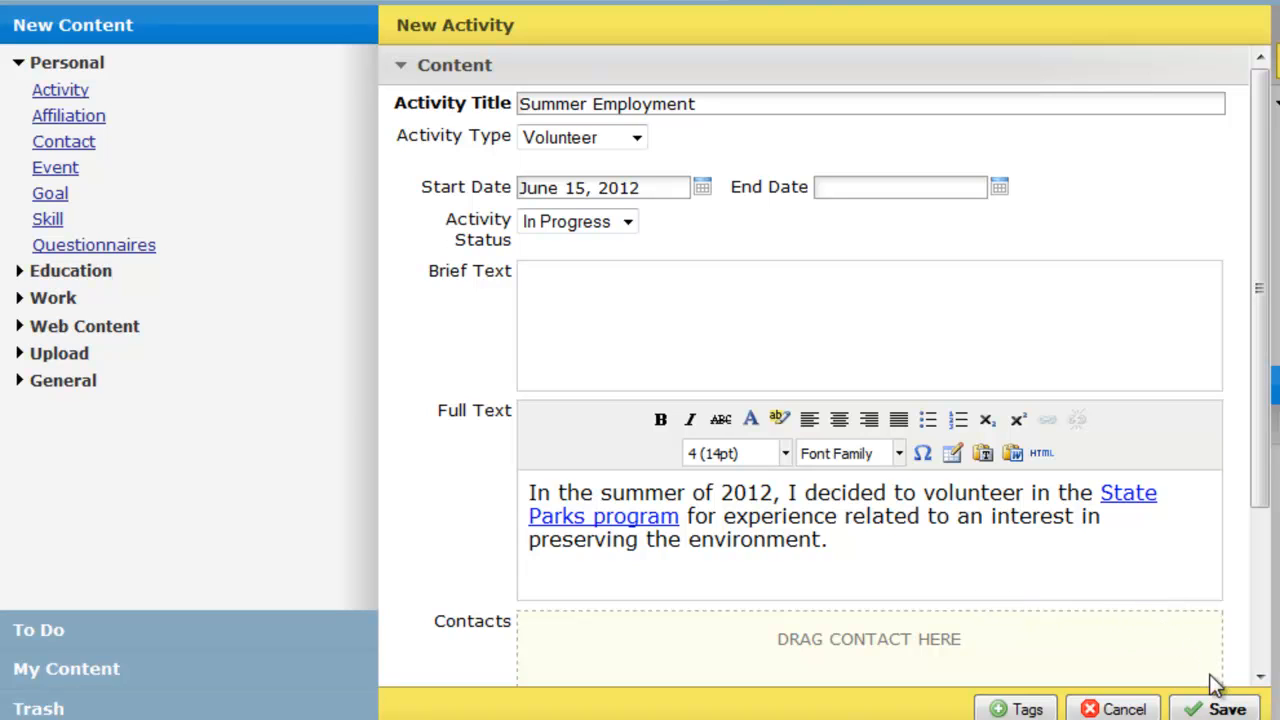
Tag the activity with "volunteer work" and save it.
{"action": "left_click", "coordinate": [1028, 710]}
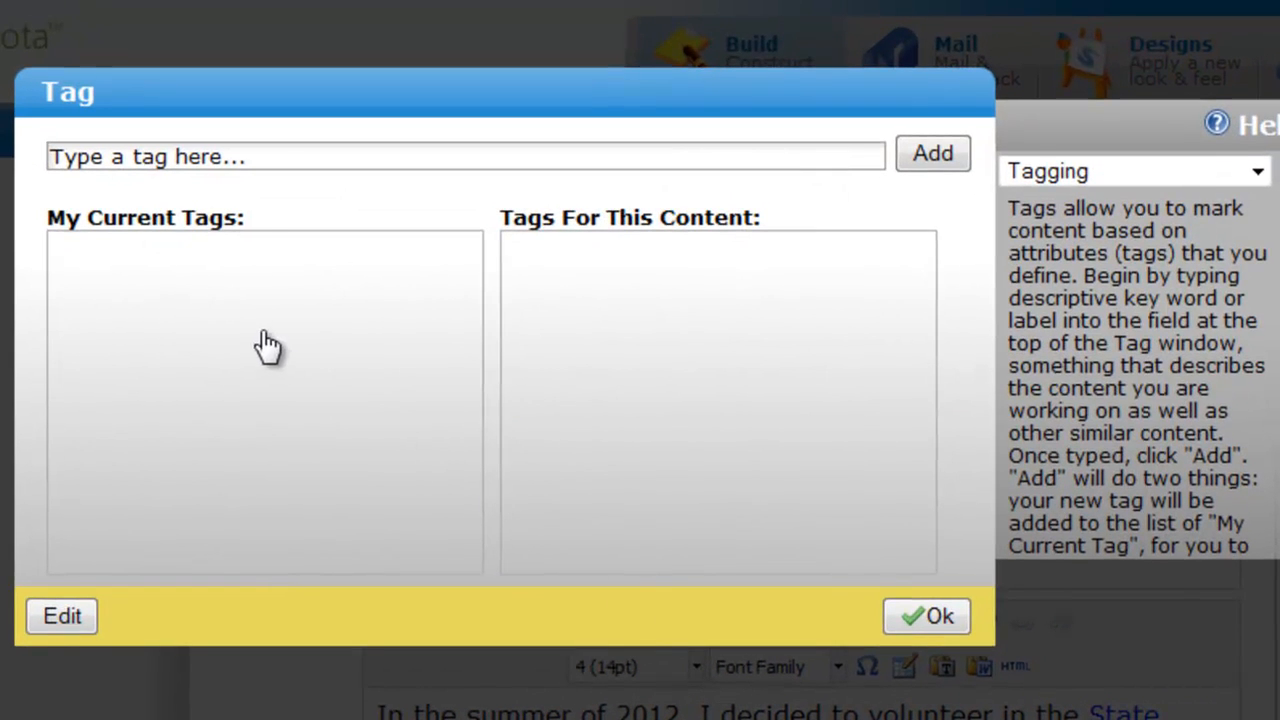
{"action": "left_click", "coordinate": [270, 156]}
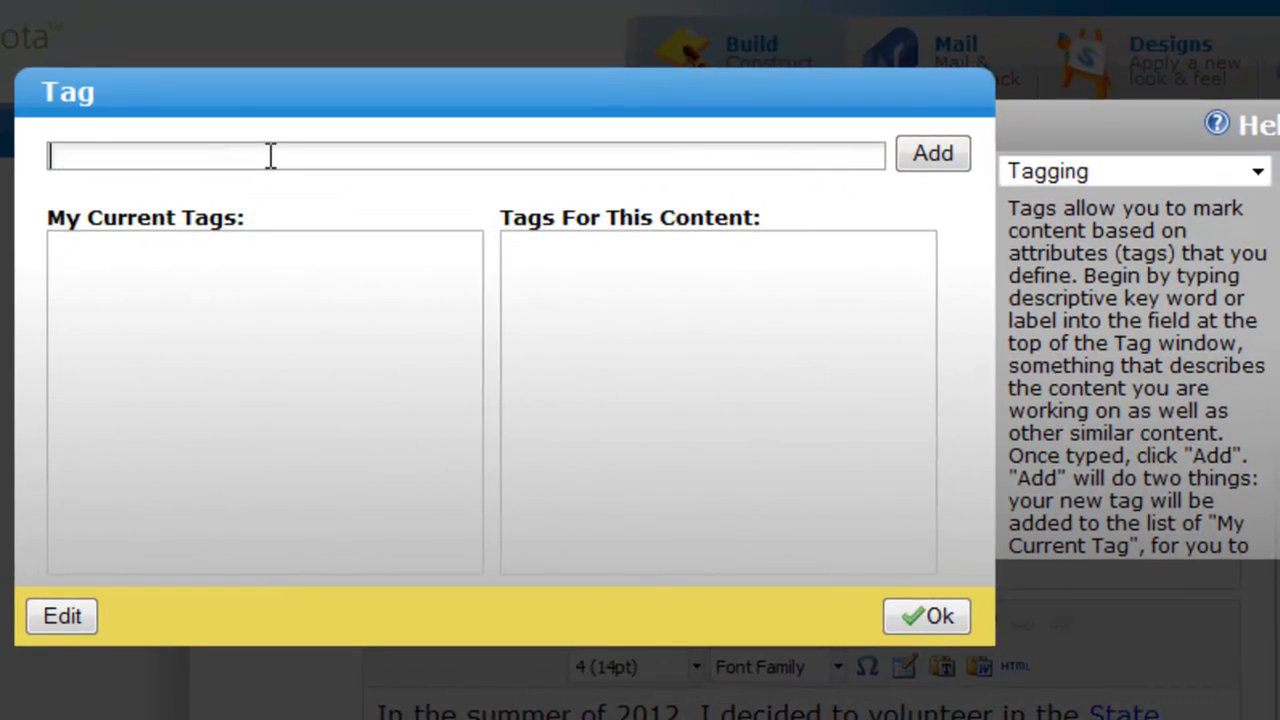
{"action": "type", "text": "volunteer work"}
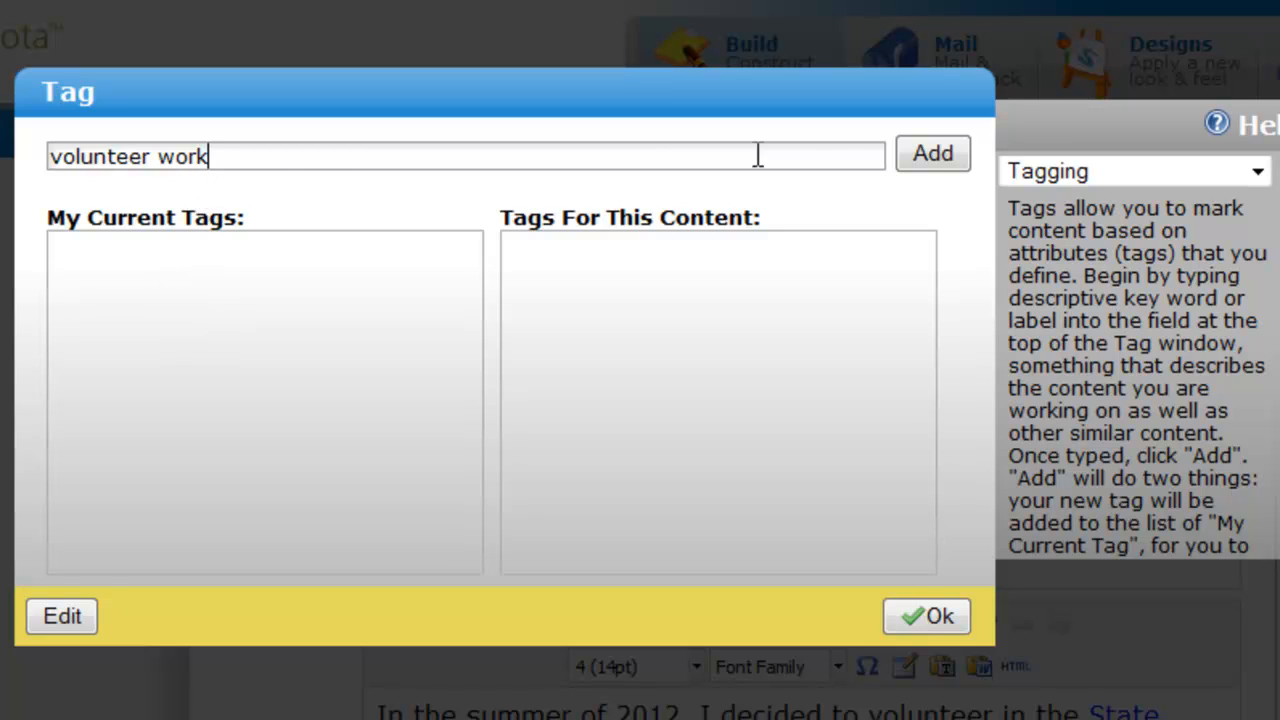
{"action": "left_click", "coordinate": [914, 155]}
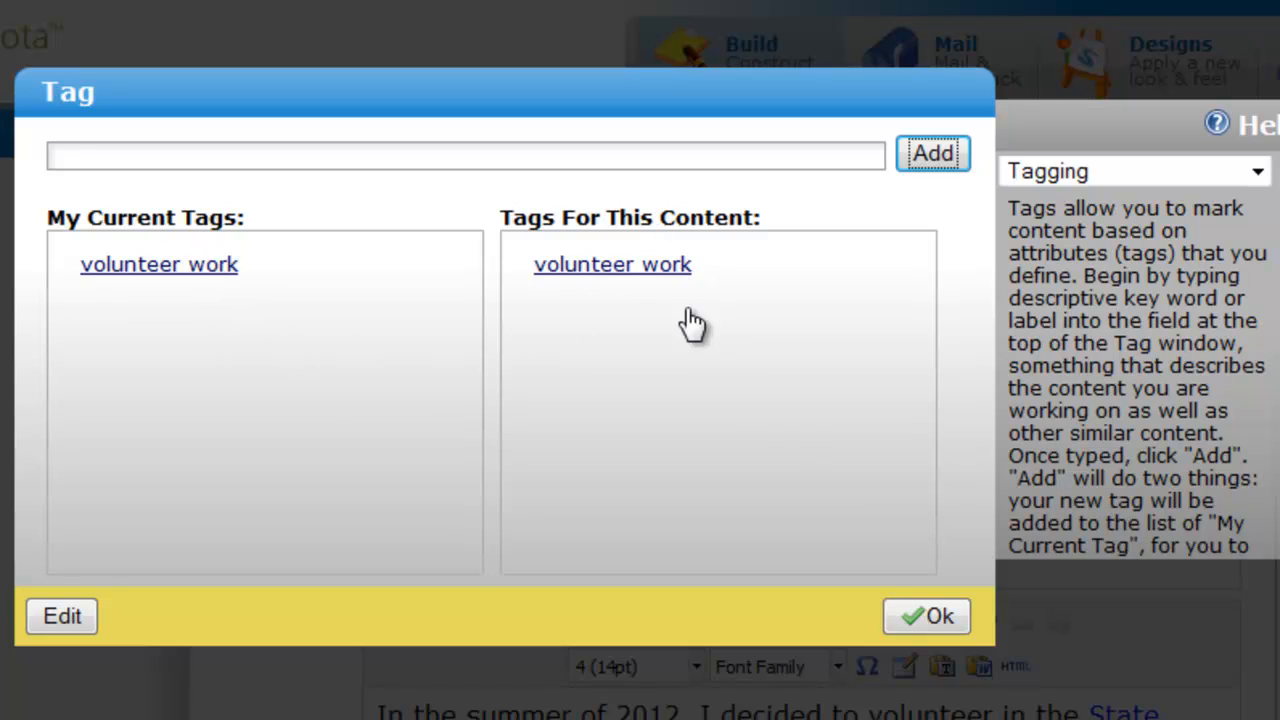
{"action": "left_click", "coordinate": [938, 618]}
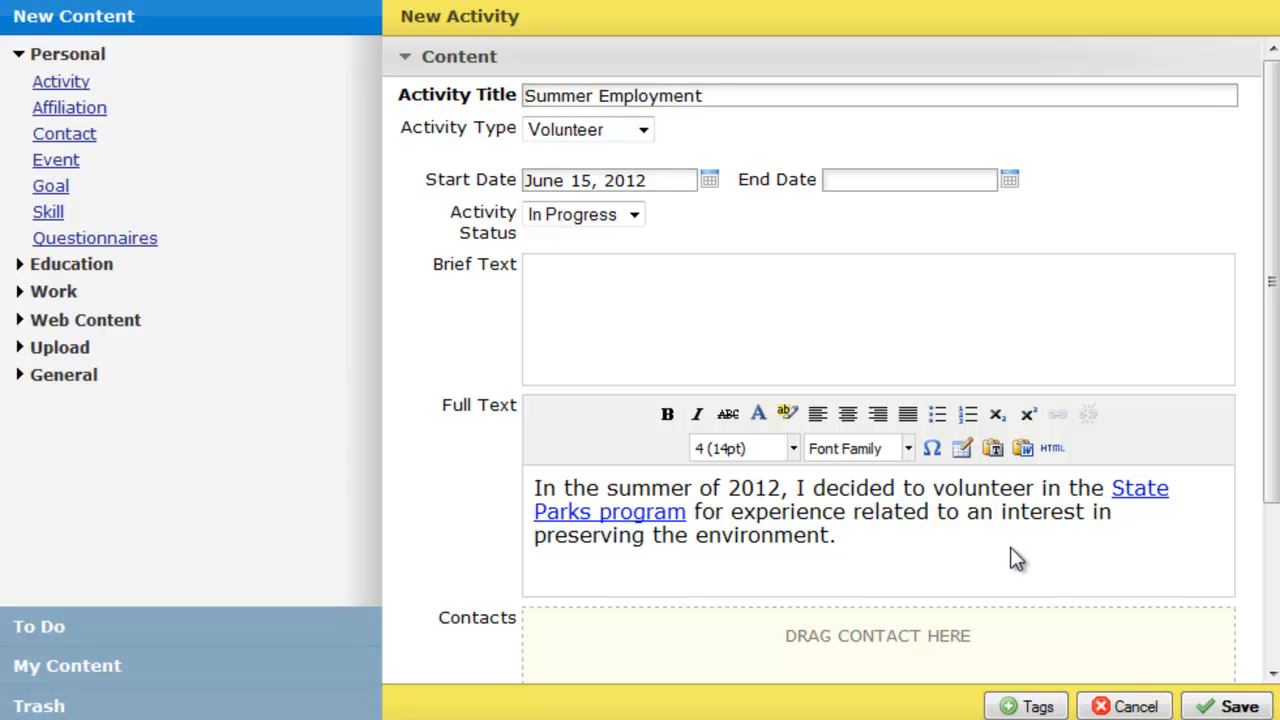
{"action": "left_click", "coordinate": [1232, 708]}
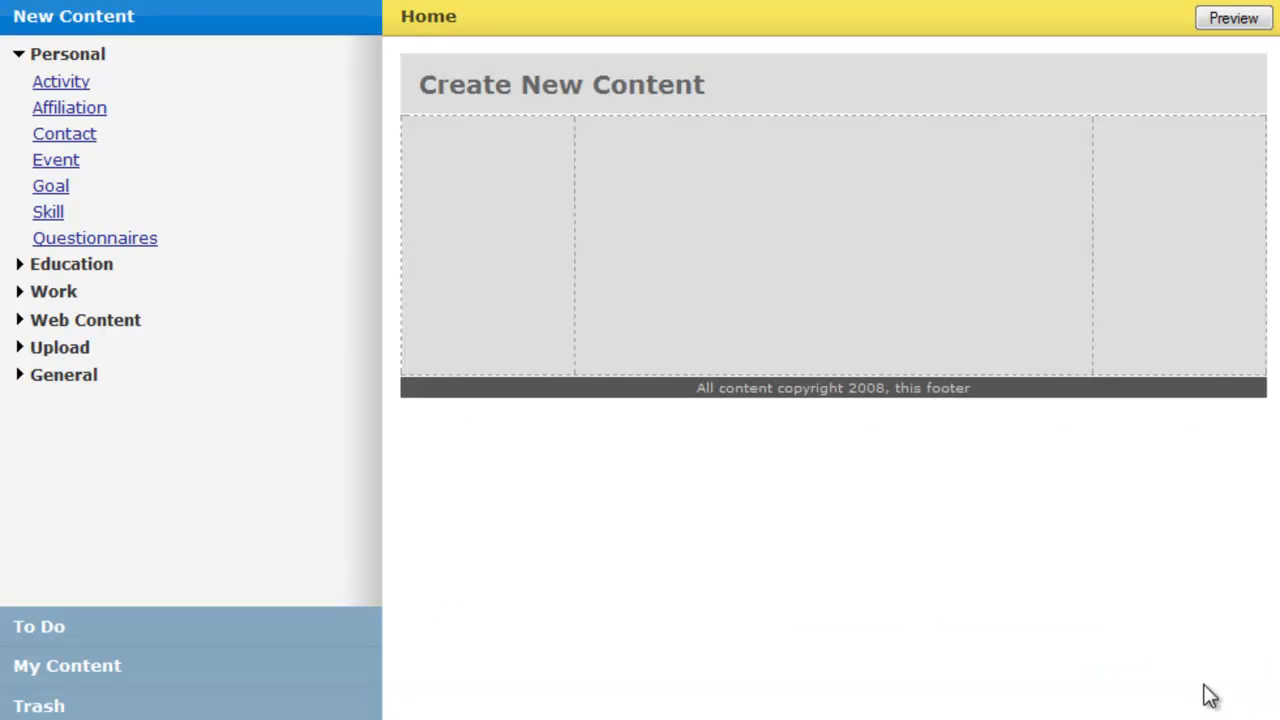
Browse the saved items grouped by type under My Content.
{"action": "left_click", "coordinate": [220, 24]}
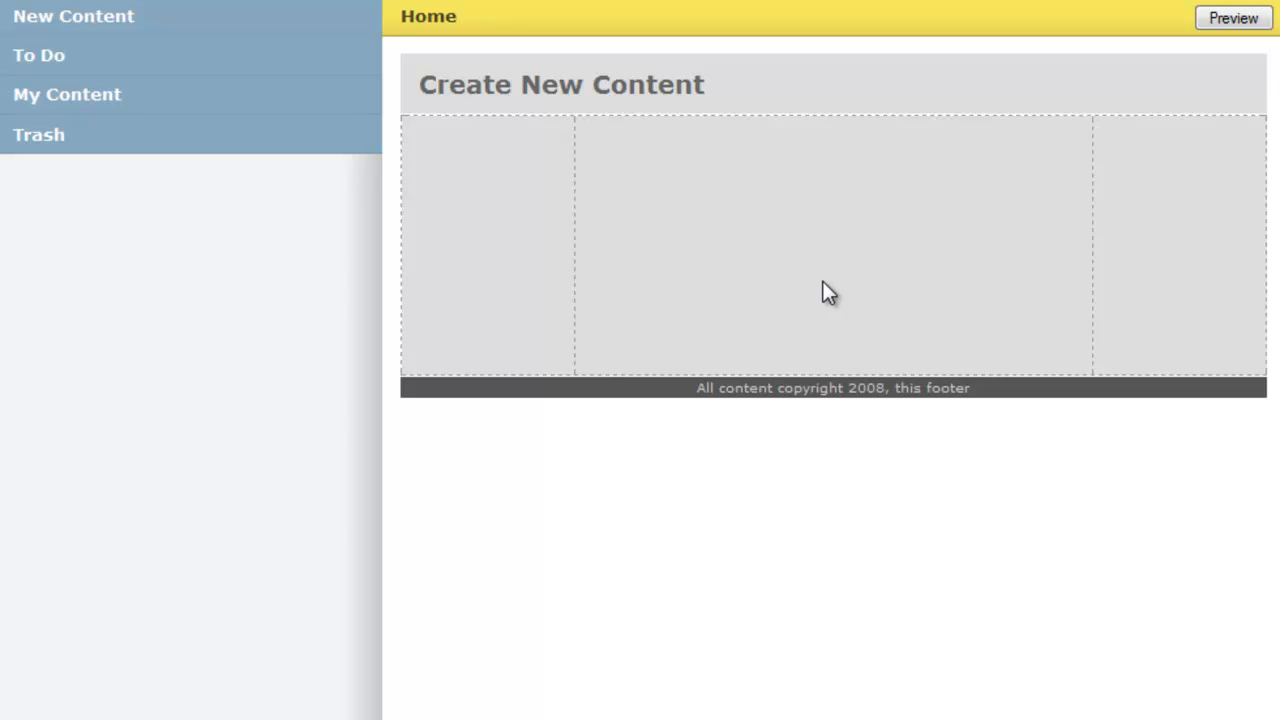
{"action": "left_click", "coordinate": [93, 102]}
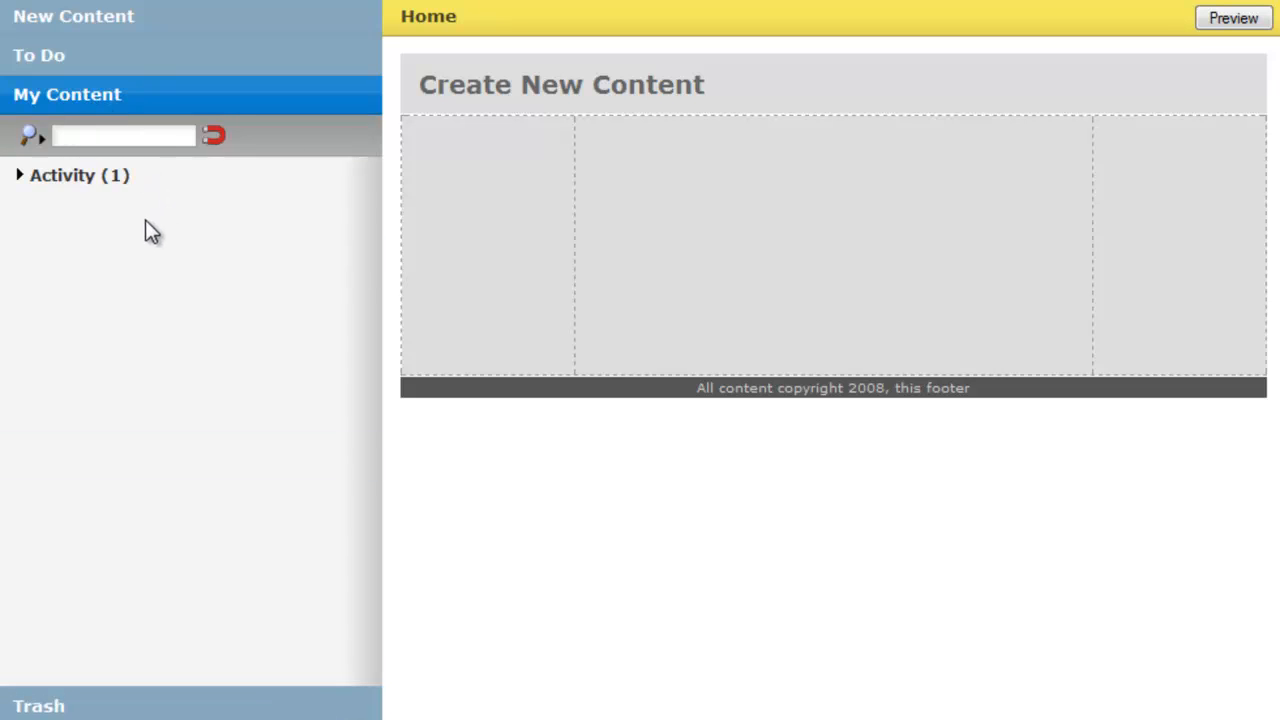
{"action": "left_click", "coordinate": [63, 187]}
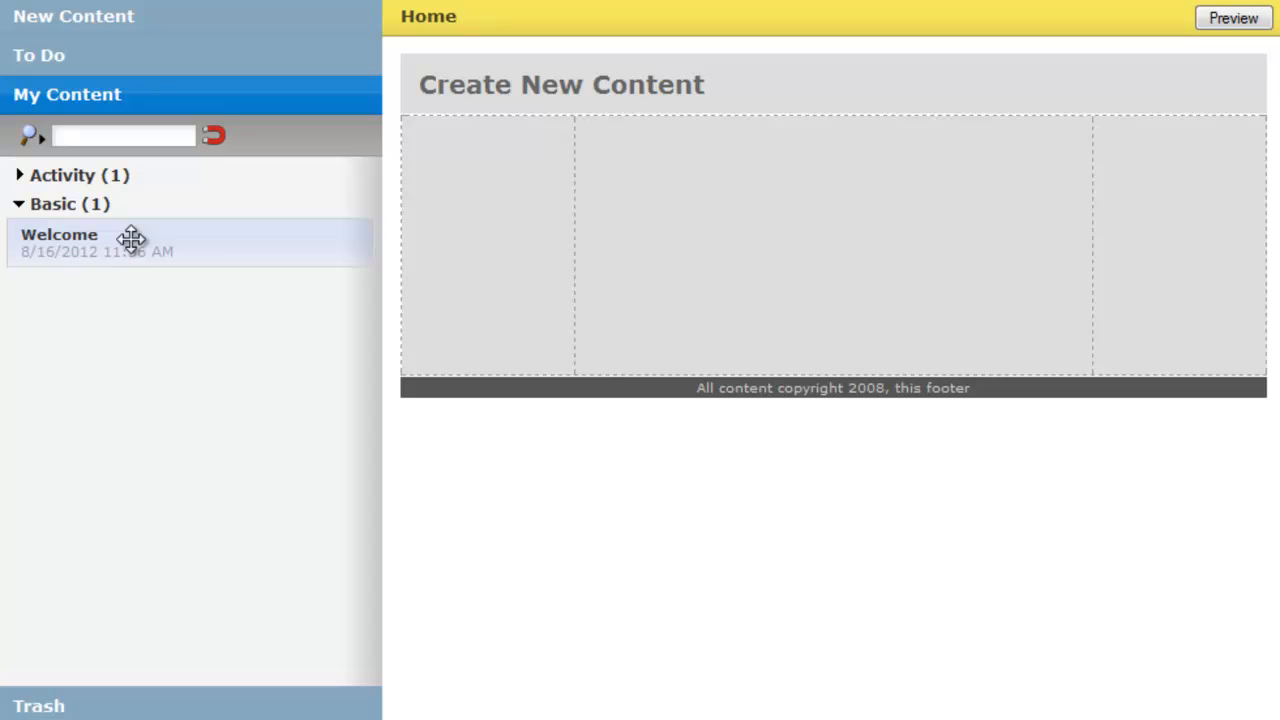
Open the Welcome item for editing and add Summer Employment as its related content.
{"action": "mouse_move", "coordinate": [130, 238]}
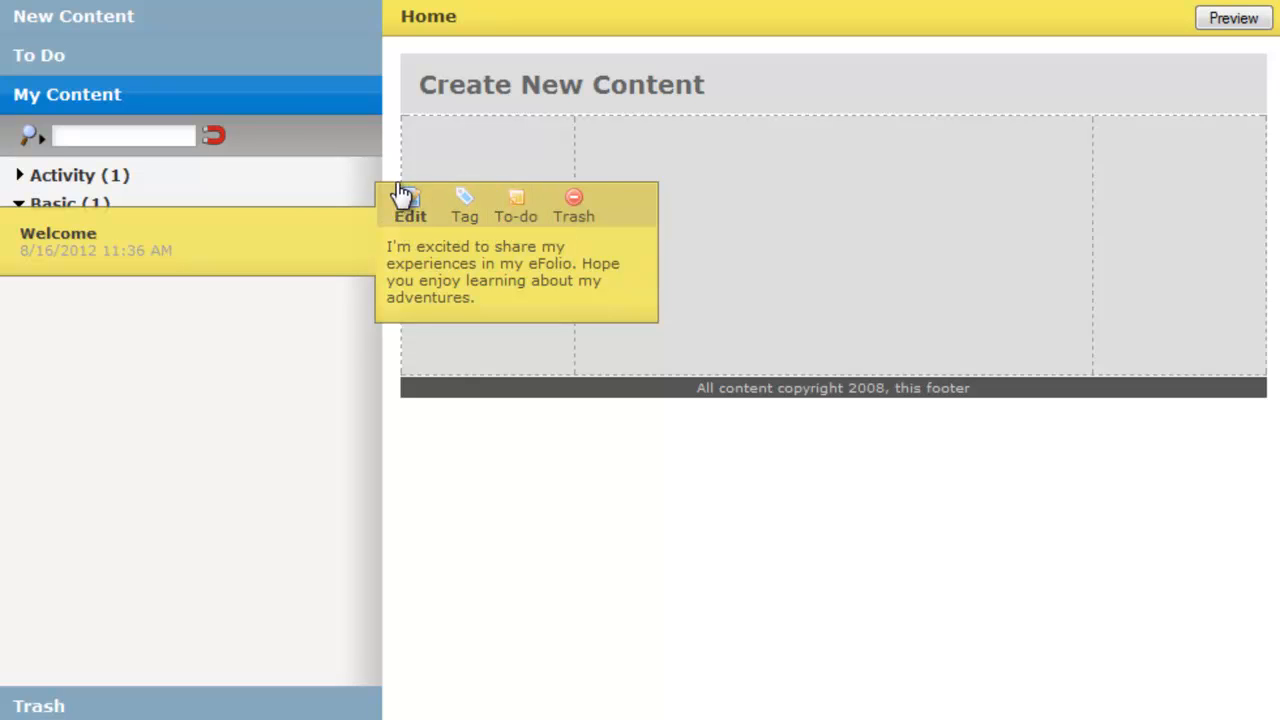
{"action": "left_click", "coordinate": [409, 214]}
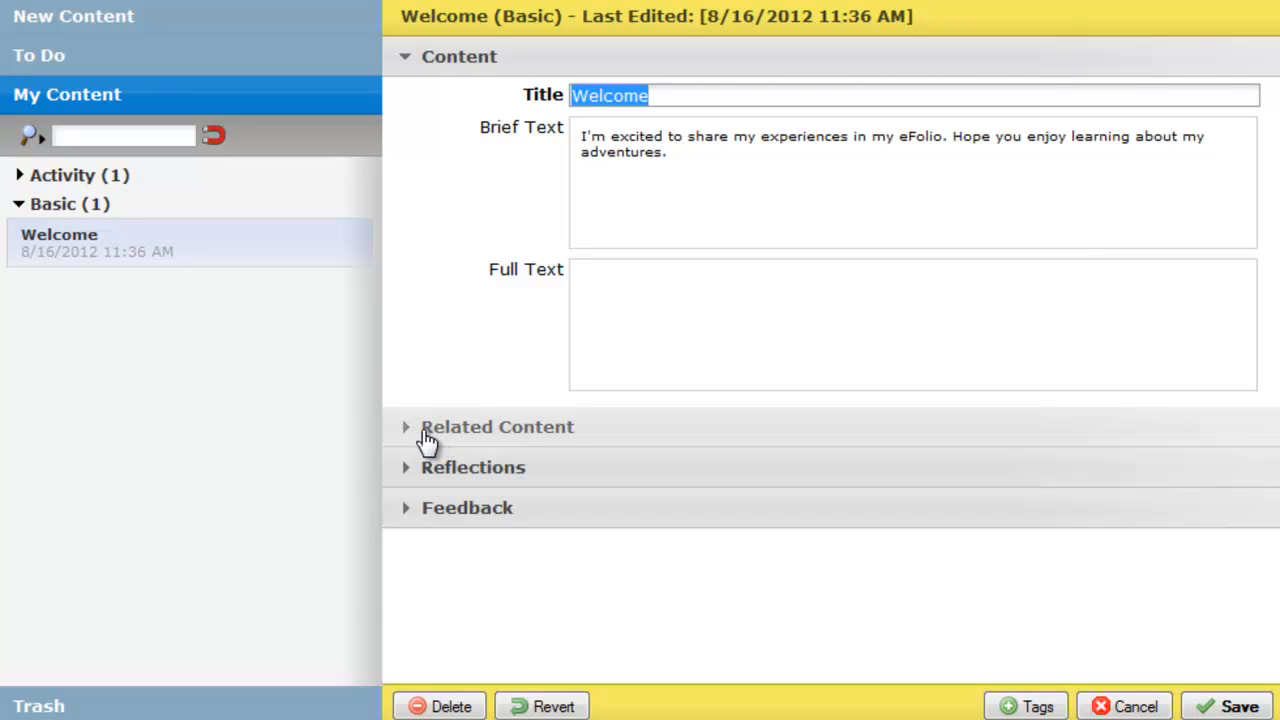
{"action": "left_click", "coordinate": [426, 430]}
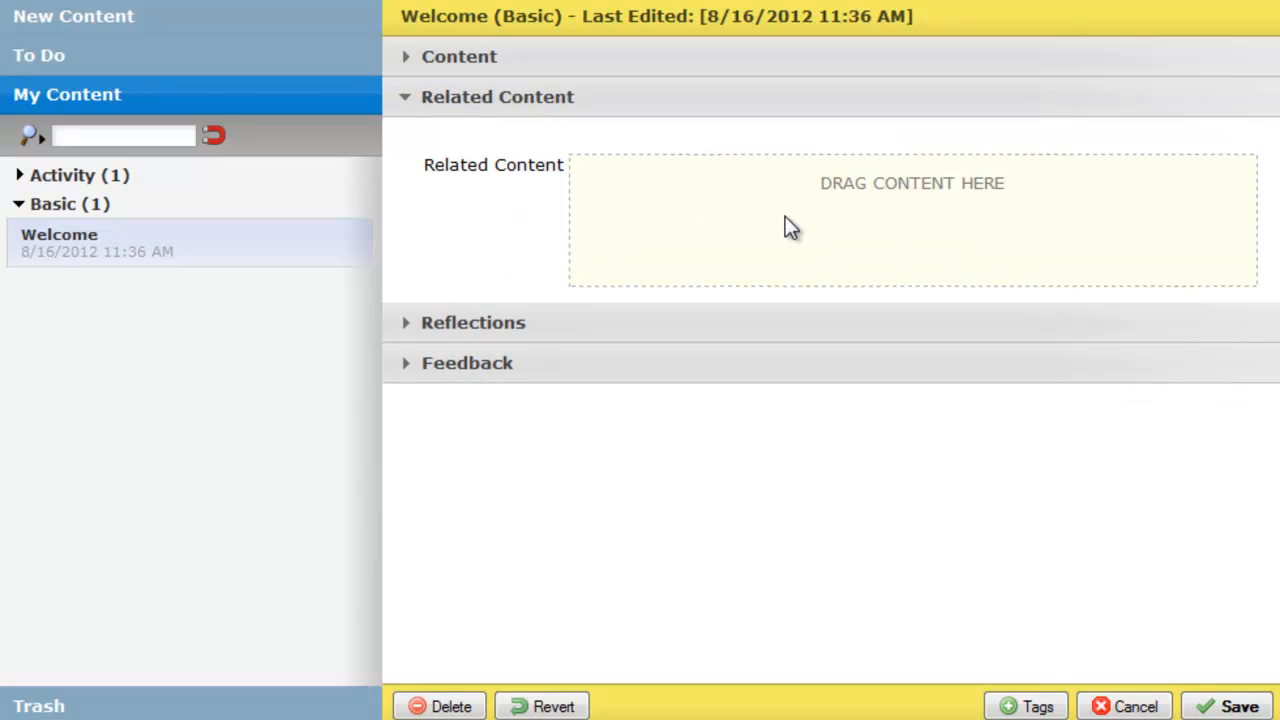
{"action": "left_click", "coordinate": [33, 179]}
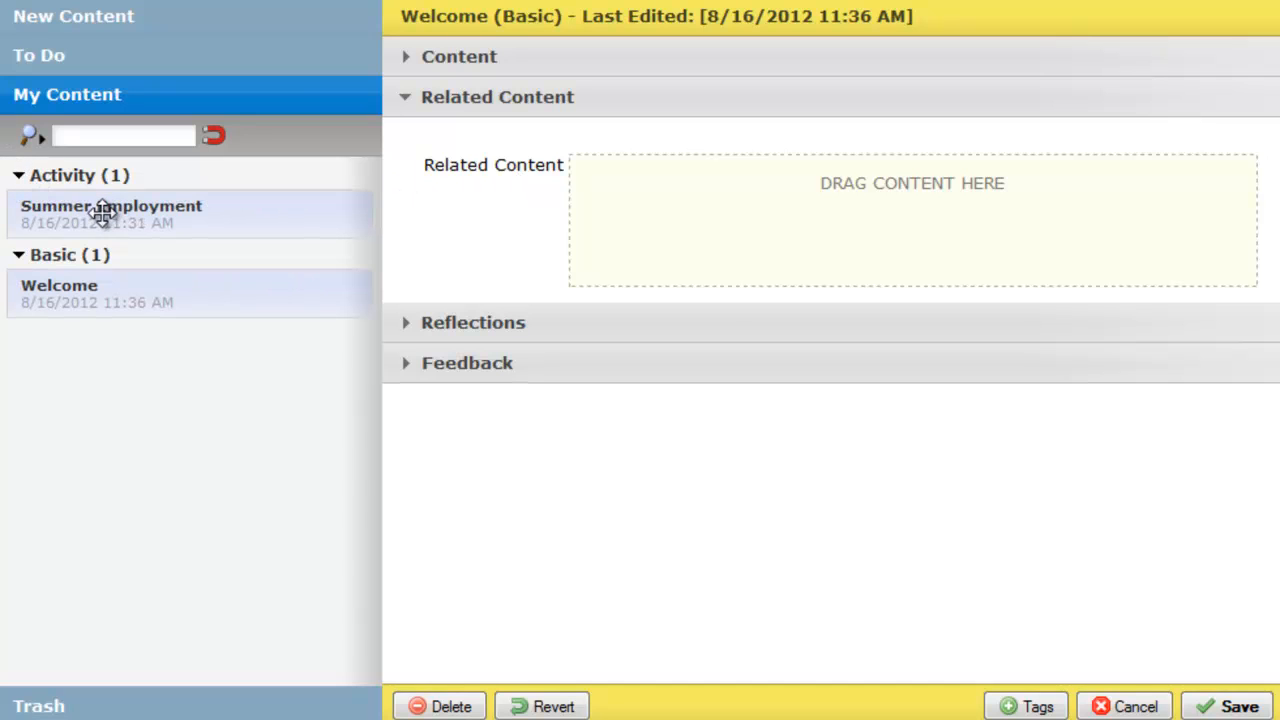
{"action": "left_click_drag", "start_coordinate": [103, 212], "coordinate": [727, 205]}
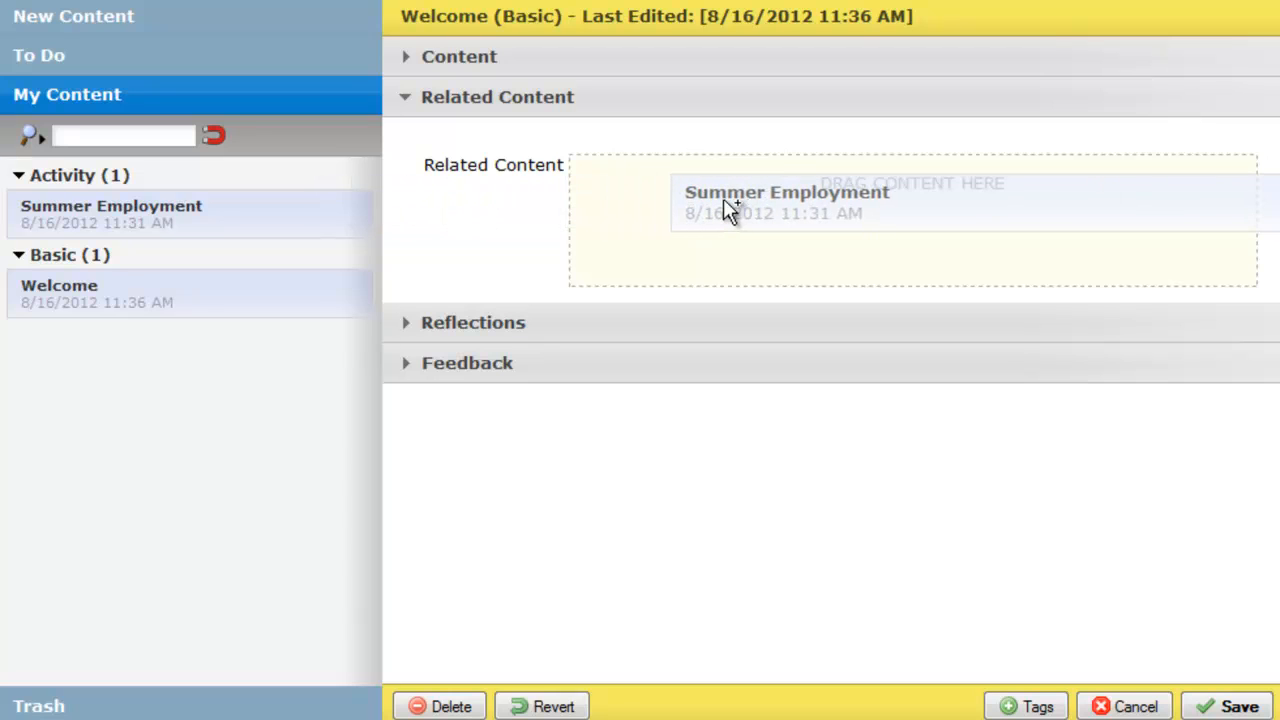
{"action": "left_click_drag", "start_coordinate": [727, 208], "coordinate": [715, 245]}
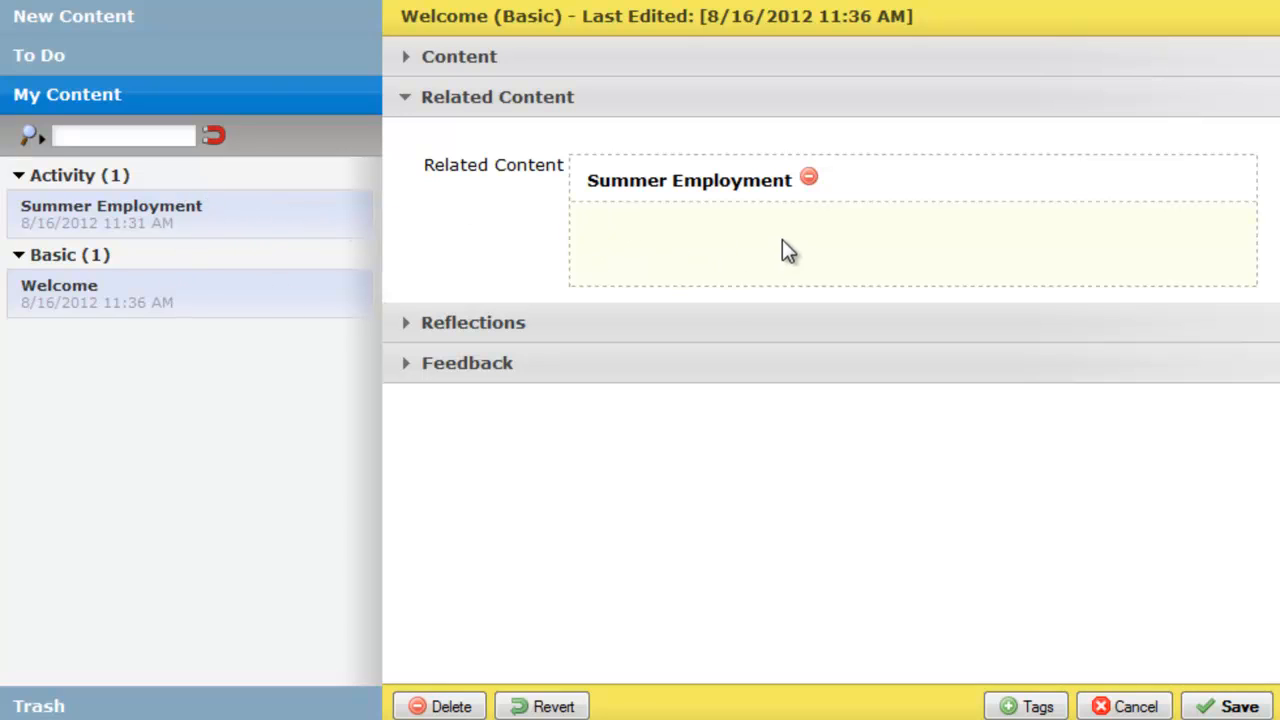
Remove Summer Employment from the Welcome item's related content and cancel editing without saving.
{"action": "left_click", "coordinate": [809, 179]}
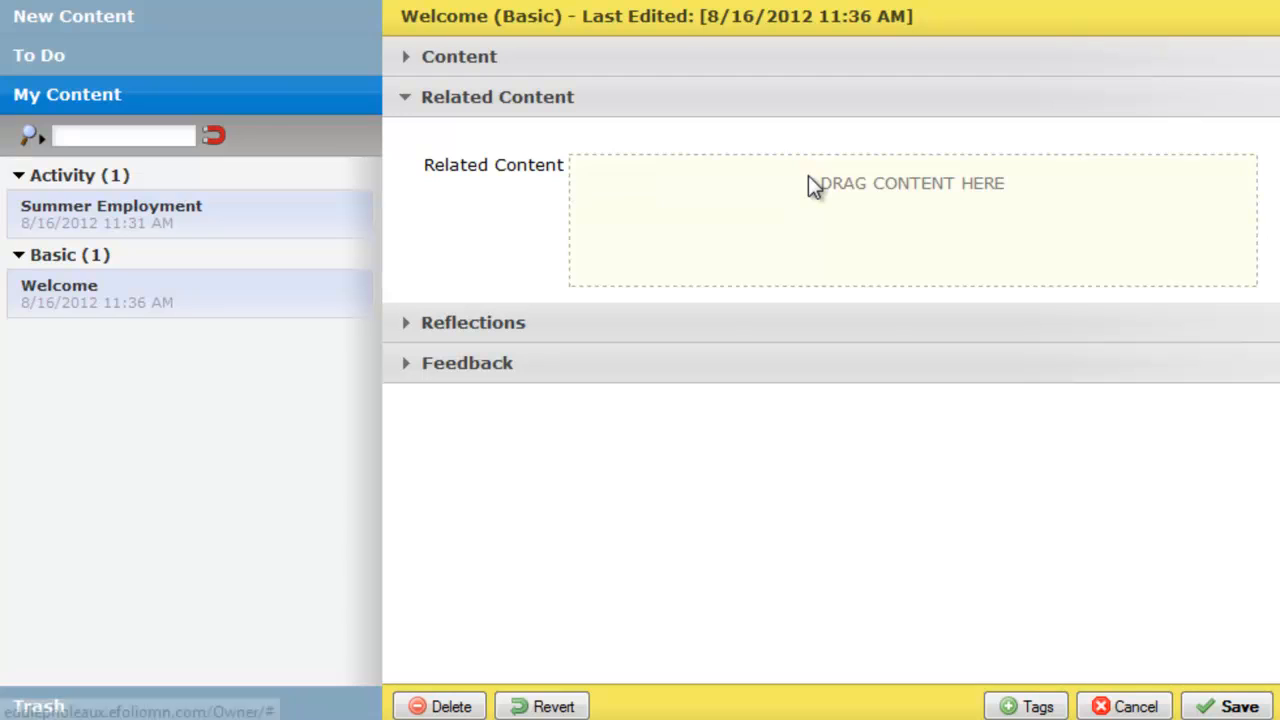
{"action": "left_click", "coordinate": [1125, 706]}
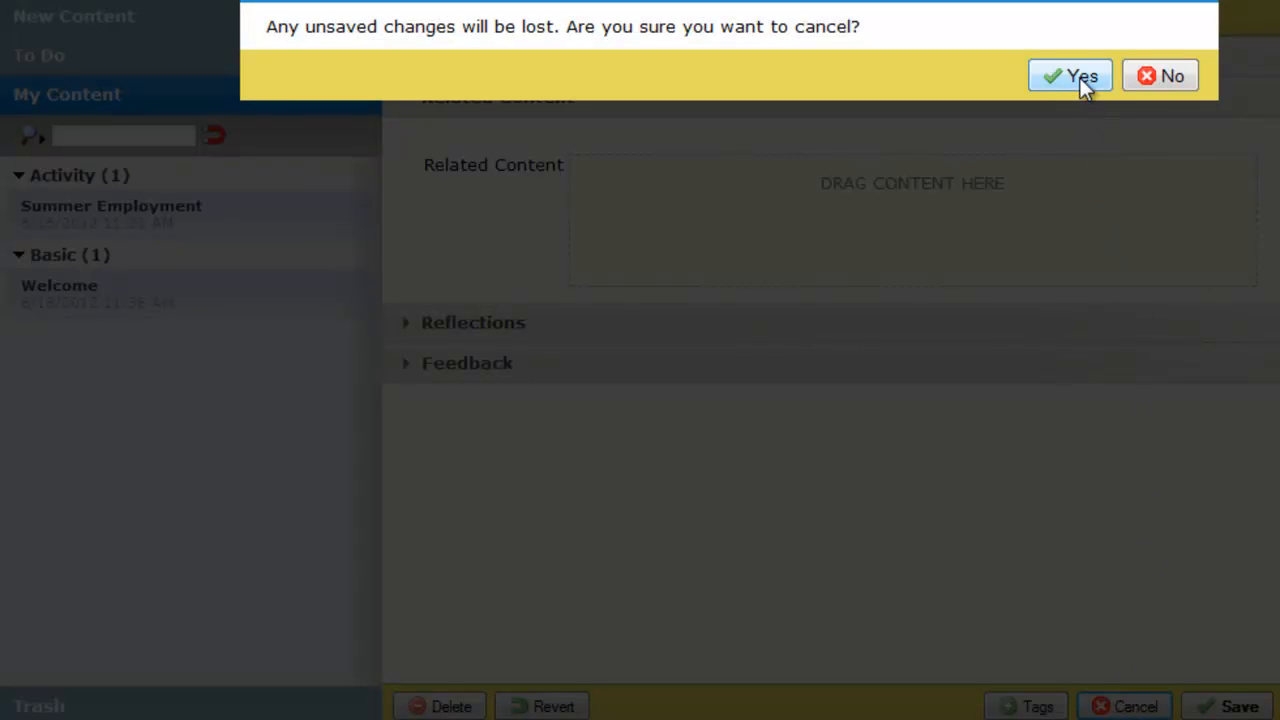
{"action": "left_click", "coordinate": [1077, 79]}
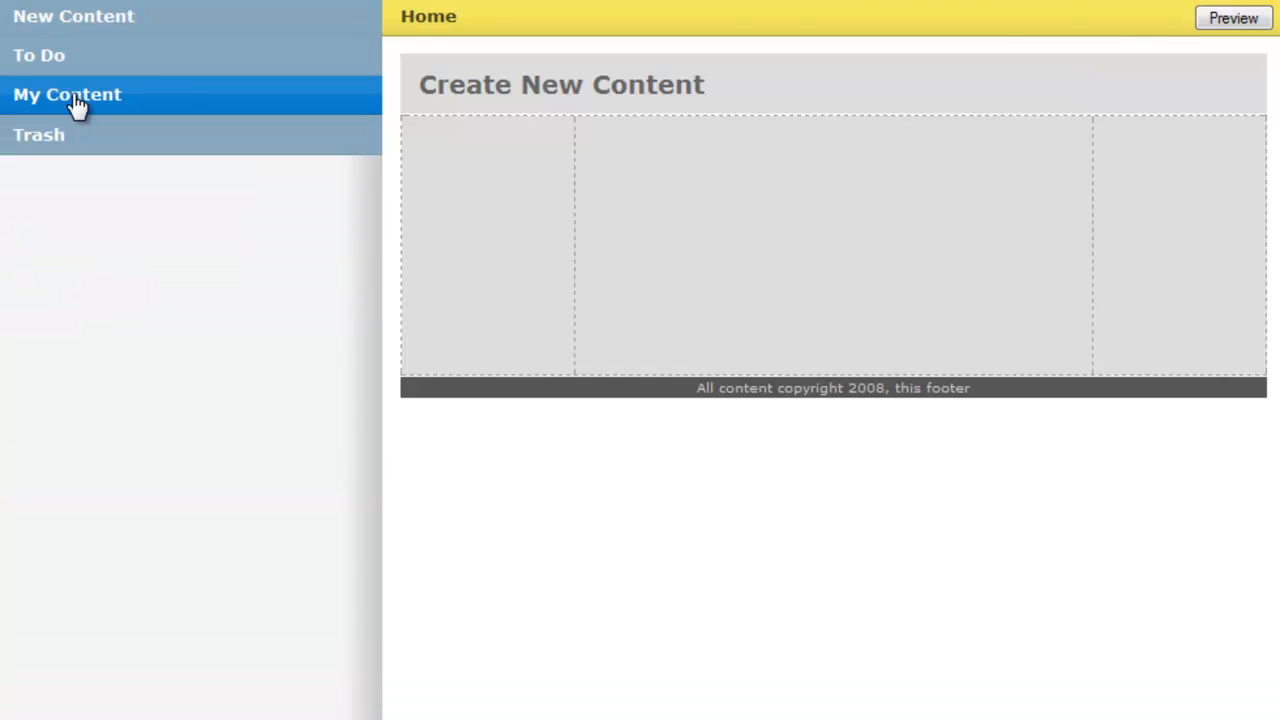
Move the Welcome item from My Content to the trash.
{"action": "left_click", "coordinate": [58, 112]}
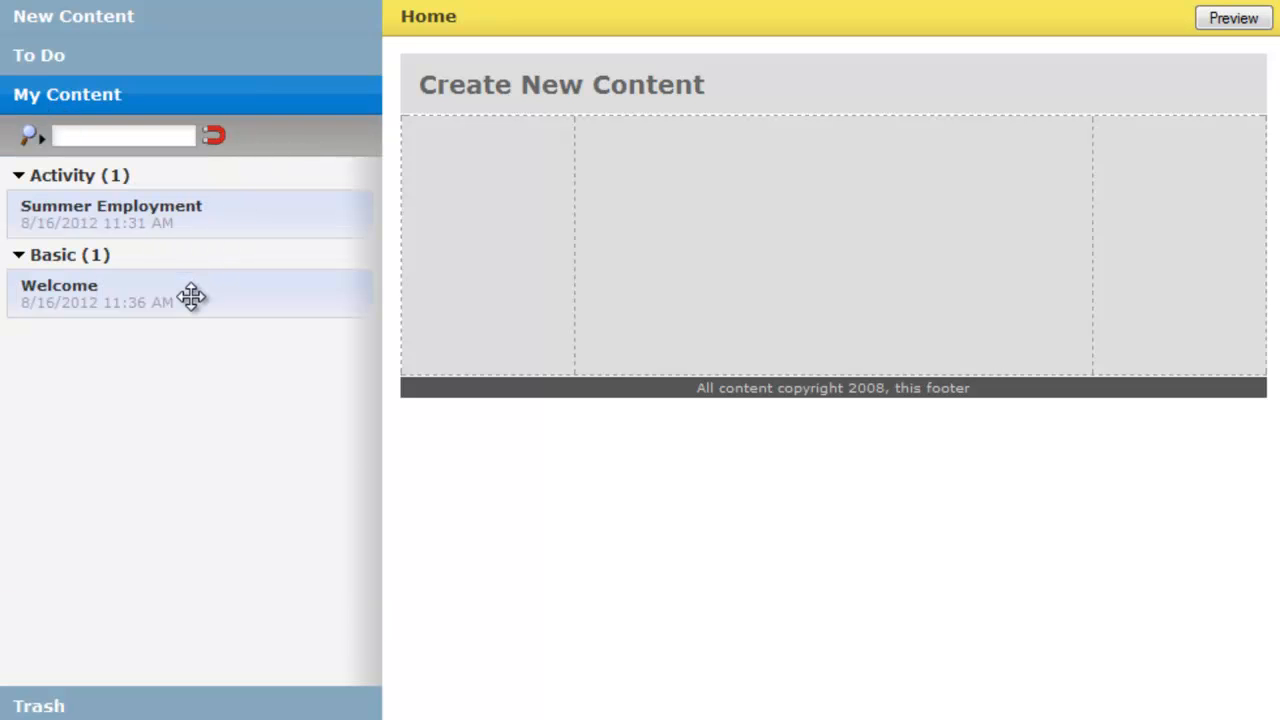
{"action": "left_click", "coordinate": [191, 296]}
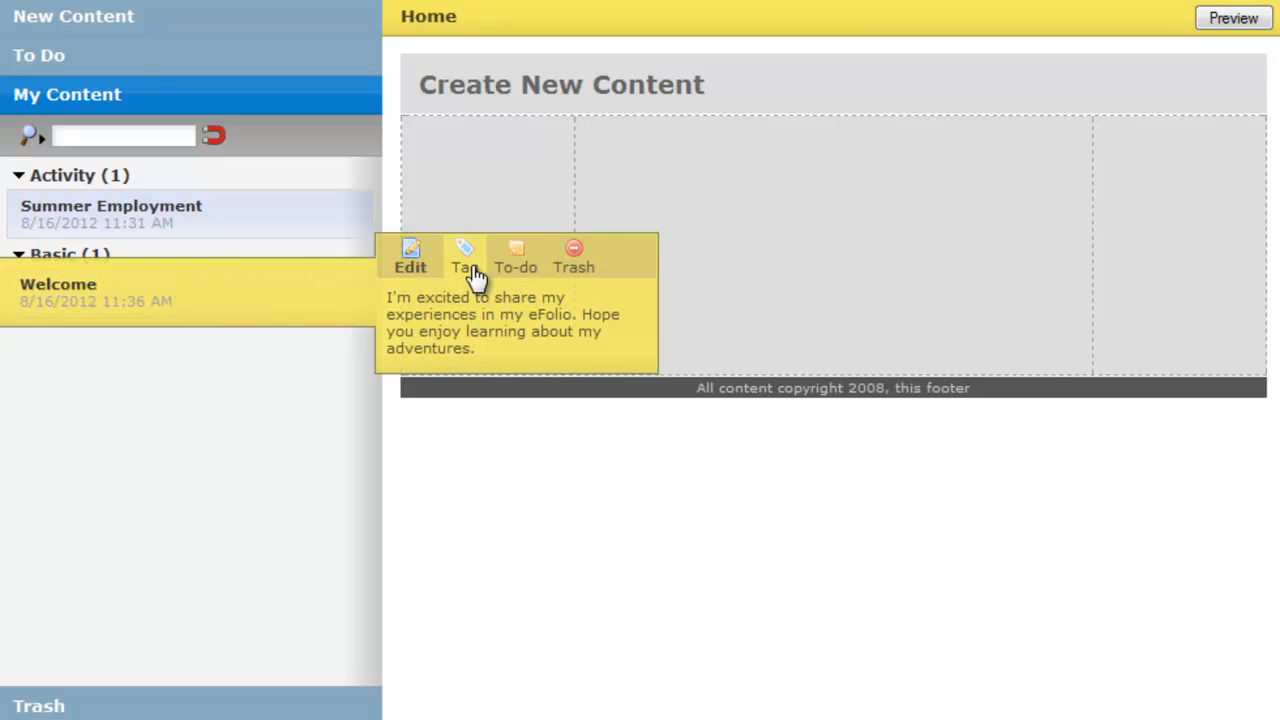
{"action": "left_click", "coordinate": [574, 262]}
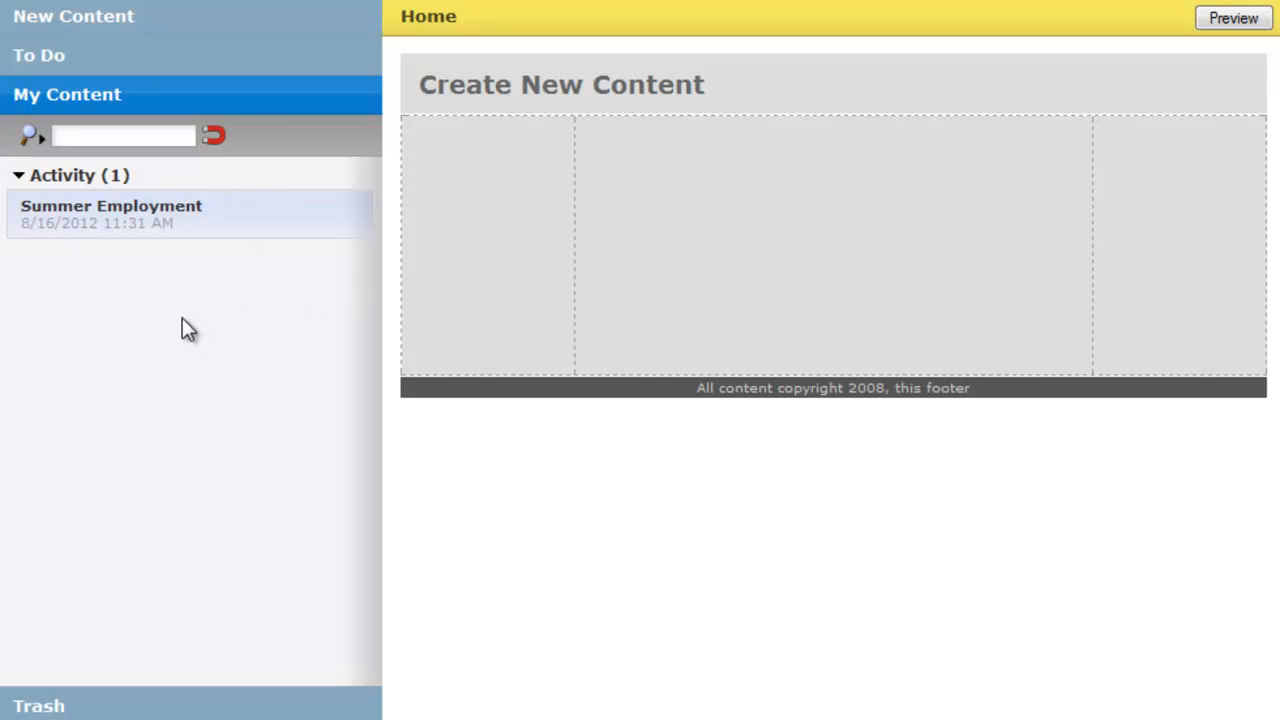
Restore the Welcome item from the trash.
{"action": "left_click", "coordinate": [36, 707]}
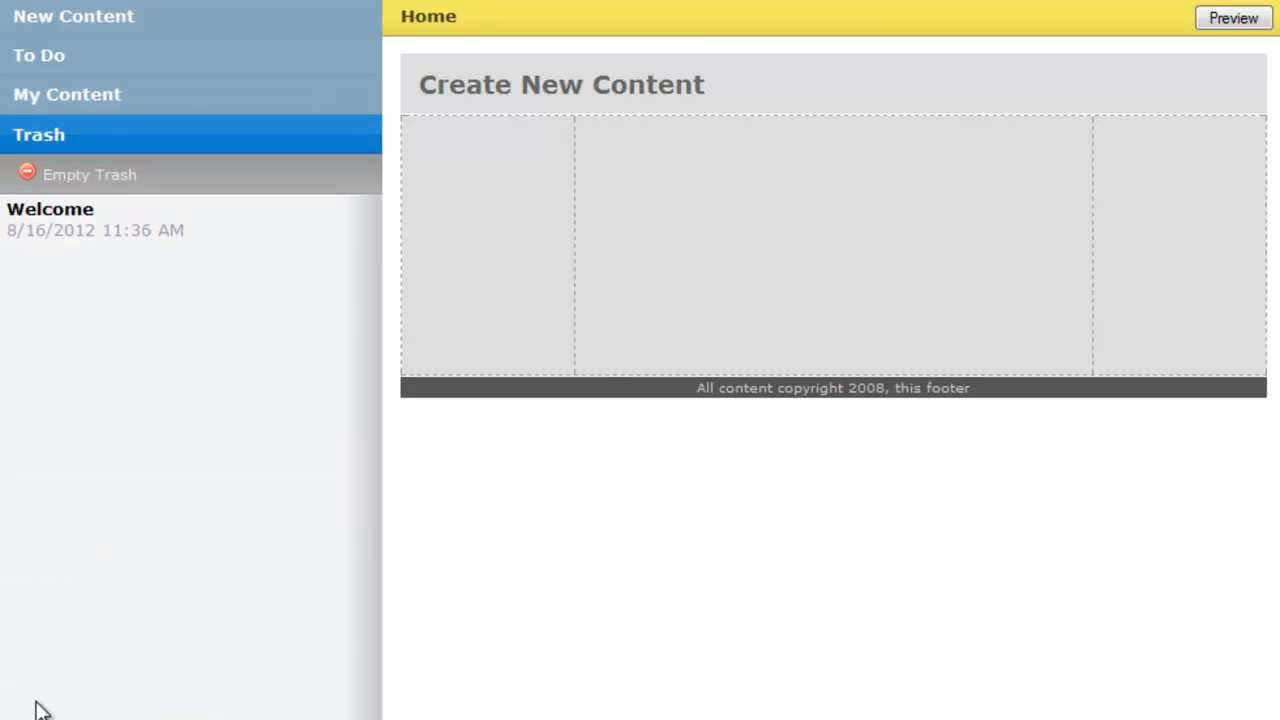
{"action": "left_click", "coordinate": [91, 215]}
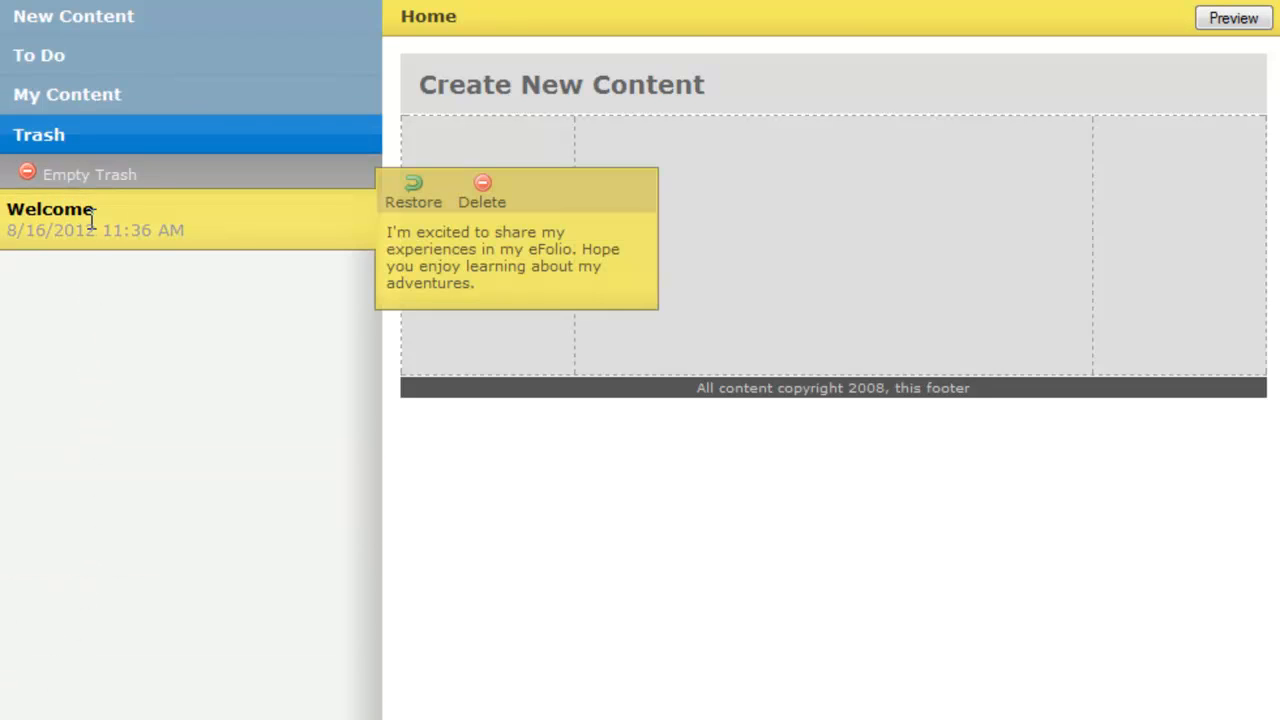
{"action": "left_click", "coordinate": [404, 190]}
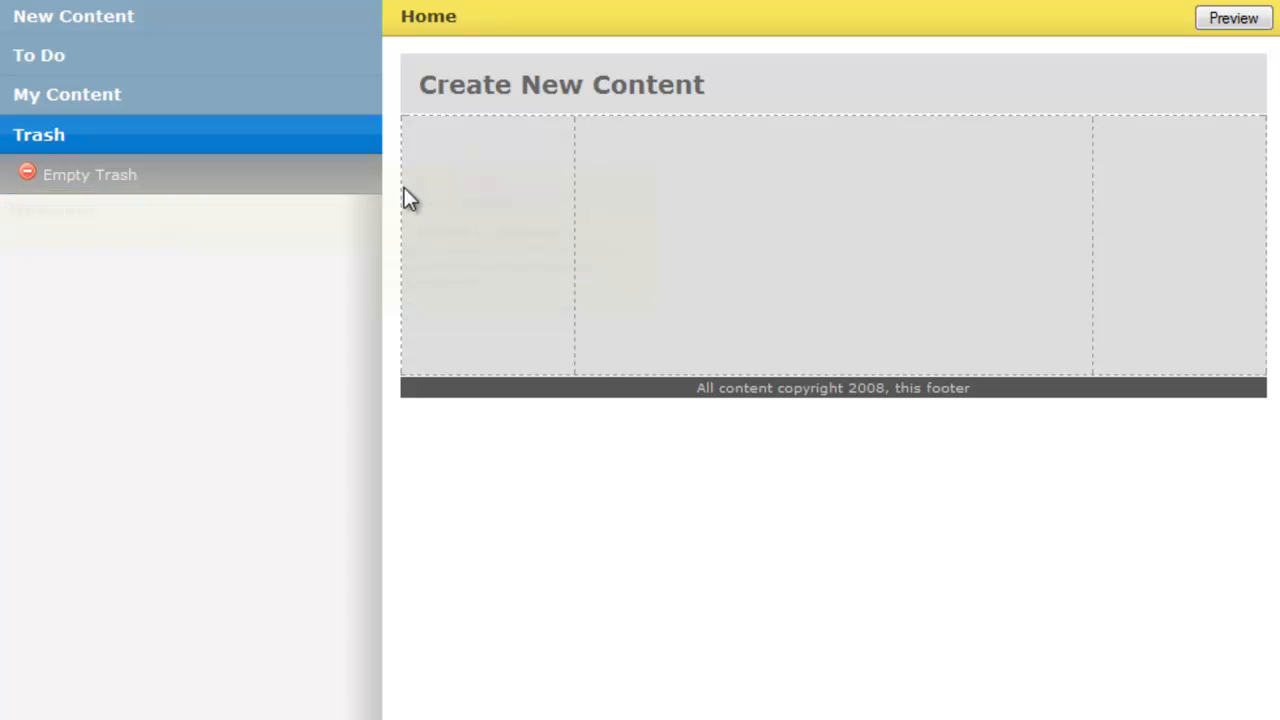
Place the Welcome item from the Basic group of My Content in the middle column of the Home page.
{"action": "left_click", "coordinate": [70, 102]}
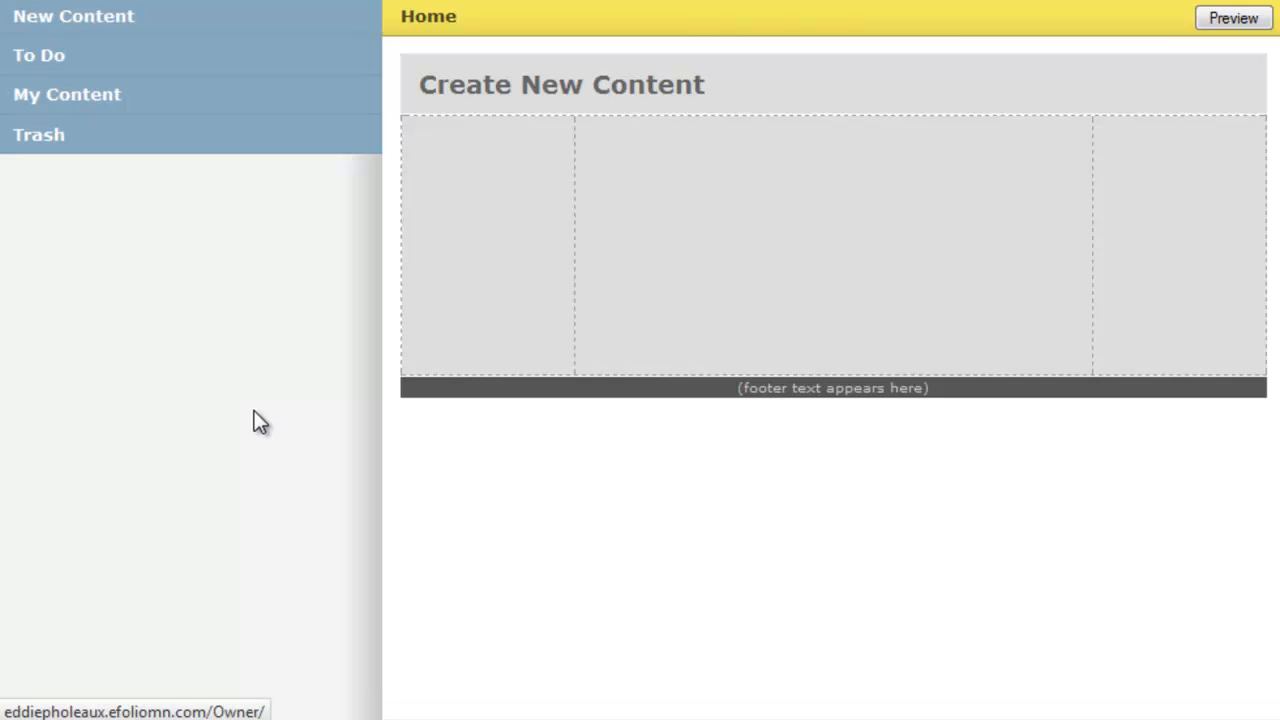
{"action": "left_click", "coordinate": [40, 96]}
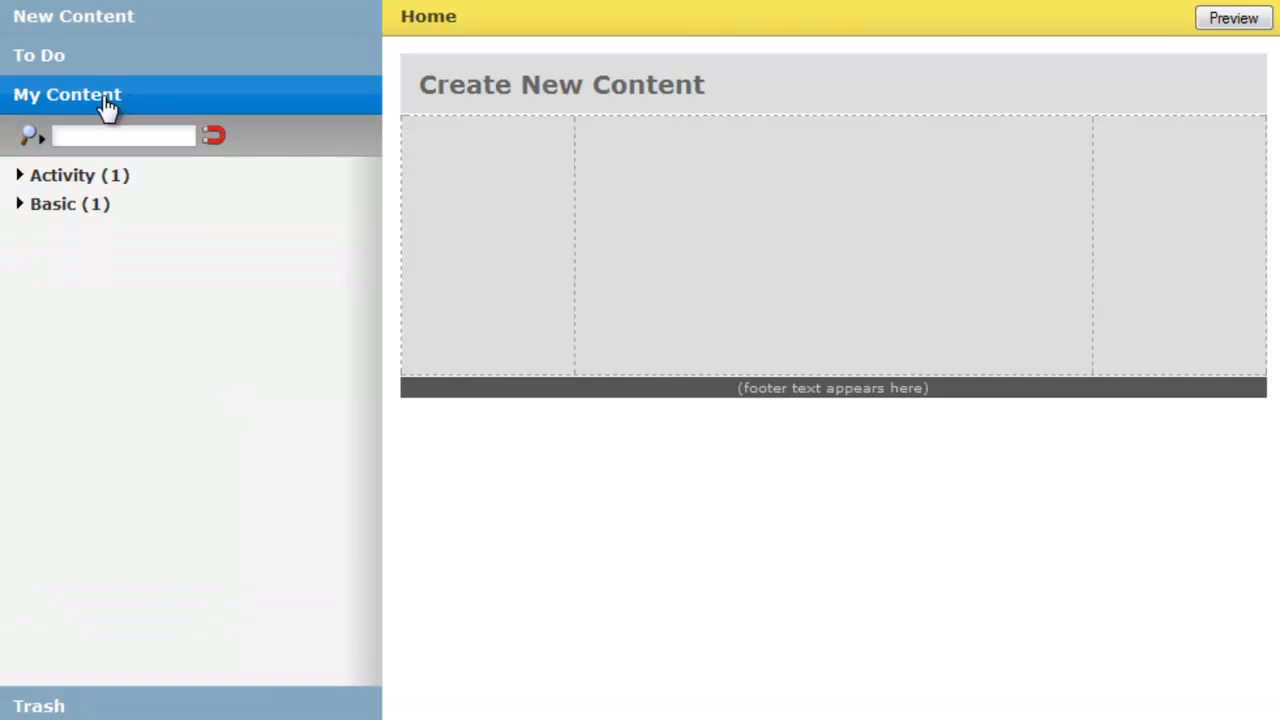
{"action": "left_click", "coordinate": [19, 206]}
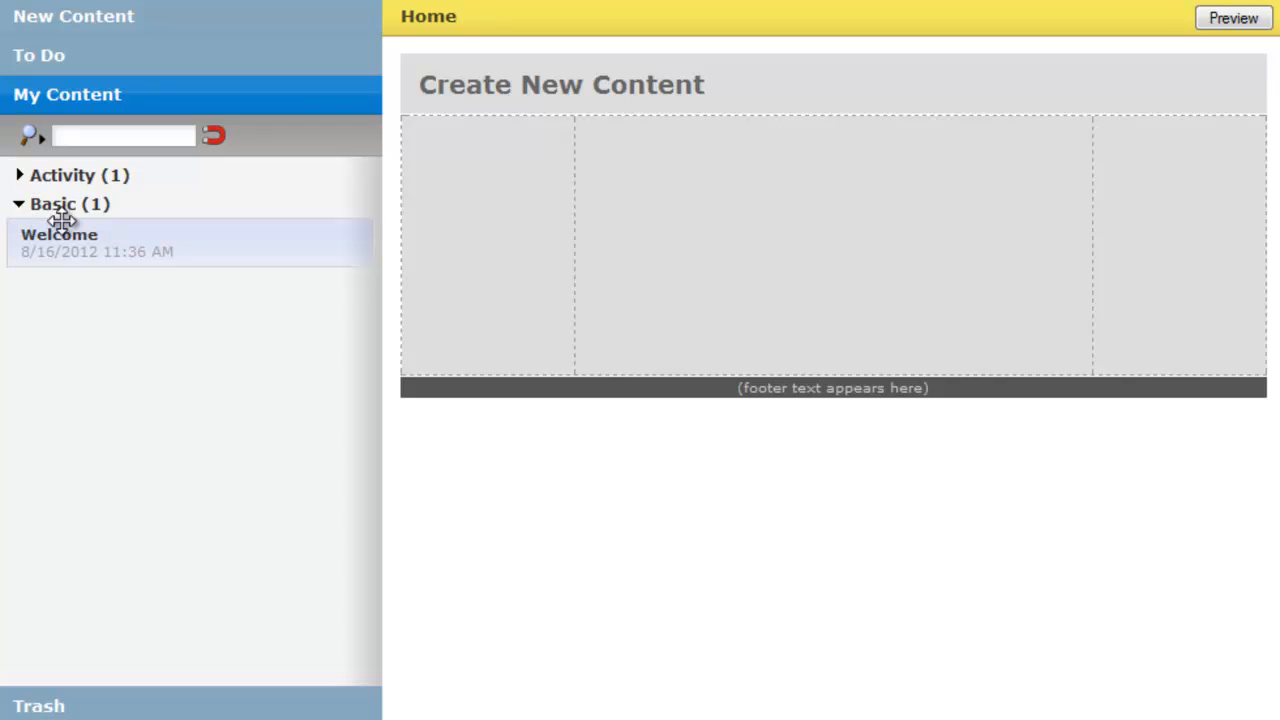
{"action": "left_click_drag", "start_coordinate": [63, 240], "coordinate": [783, 188]}
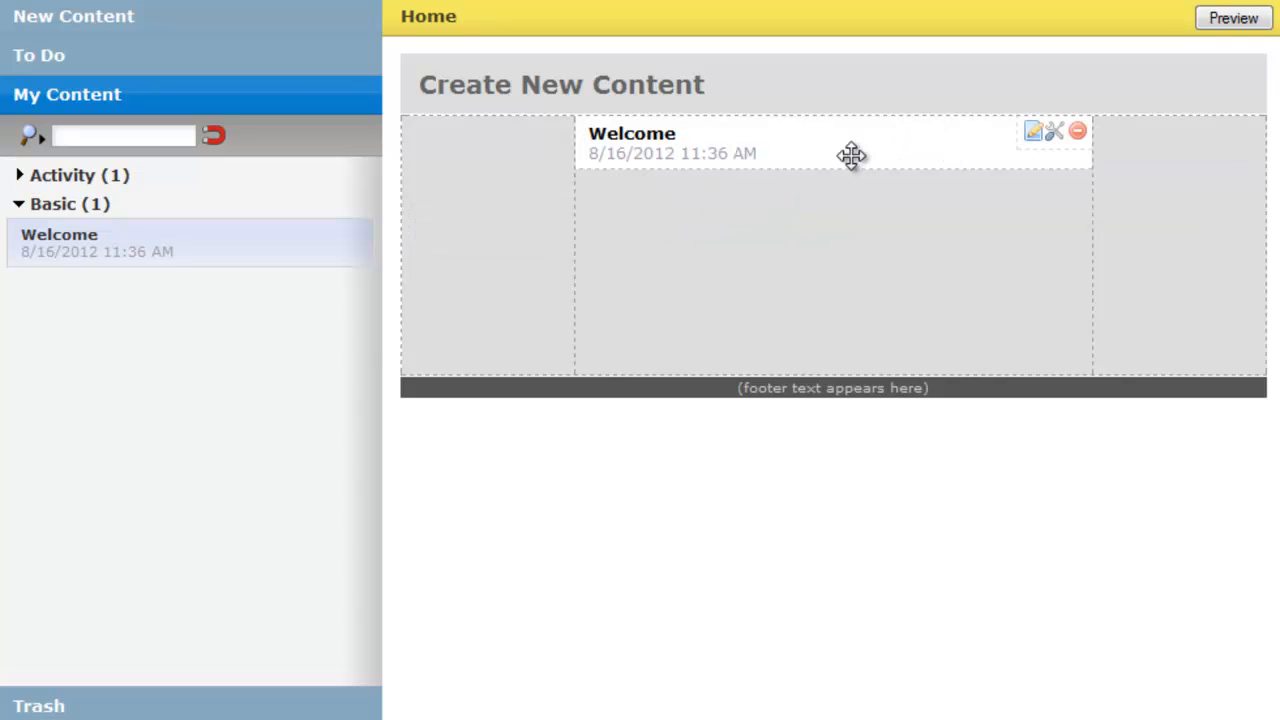
{"action": "mouse_move", "coordinate": [1005, 155]}
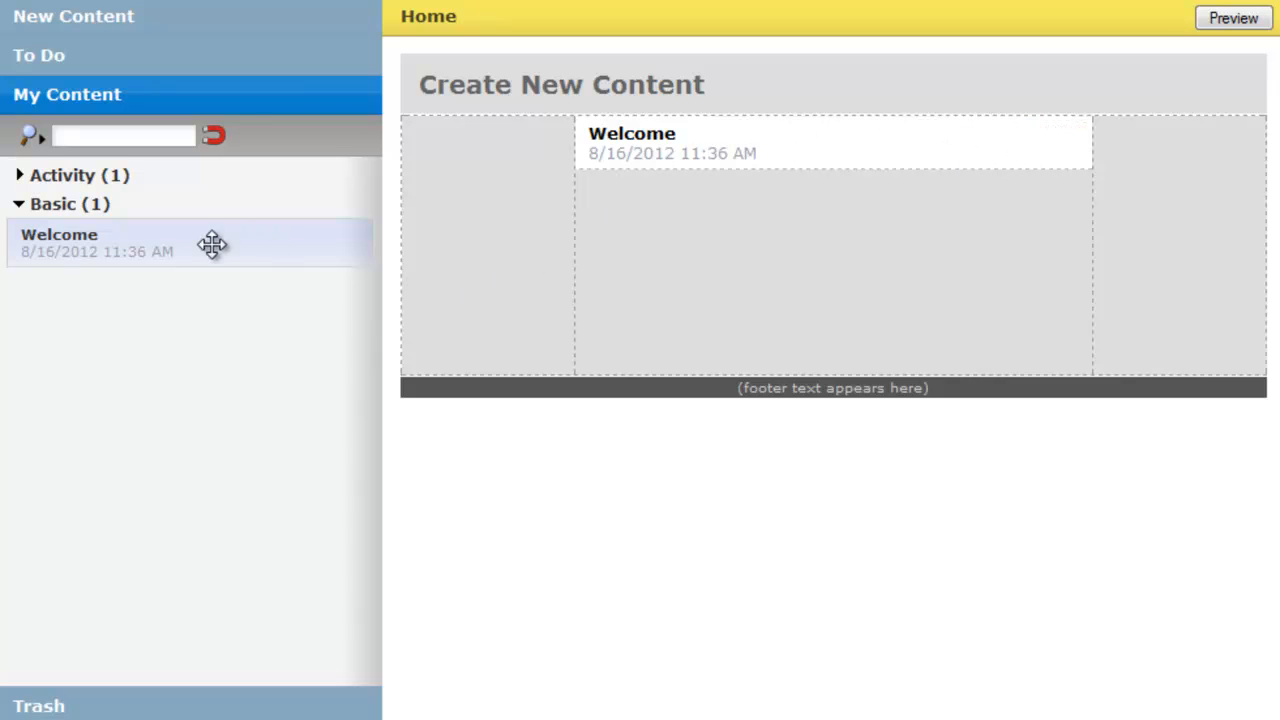
Move the Welcome item from My Content to the trash and restore it from there.
{"action": "mouse_move", "coordinate": [209, 249]}
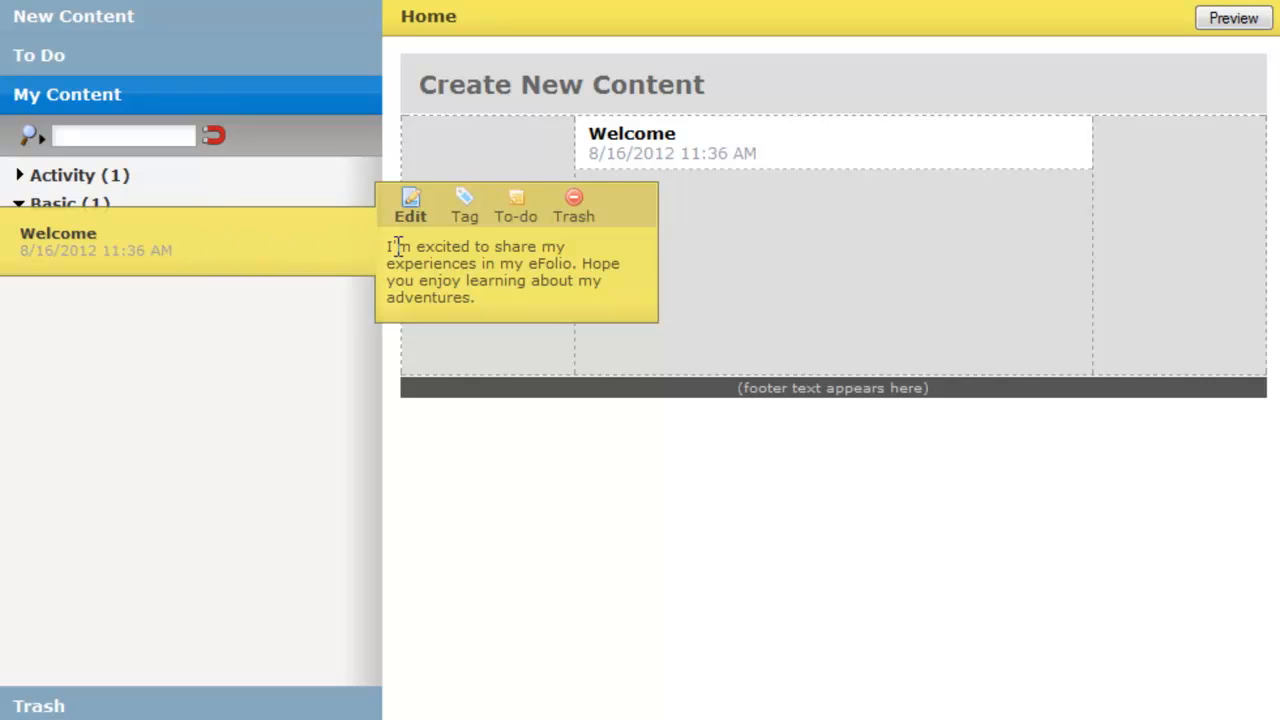
{"action": "left_click", "coordinate": [576, 208]}
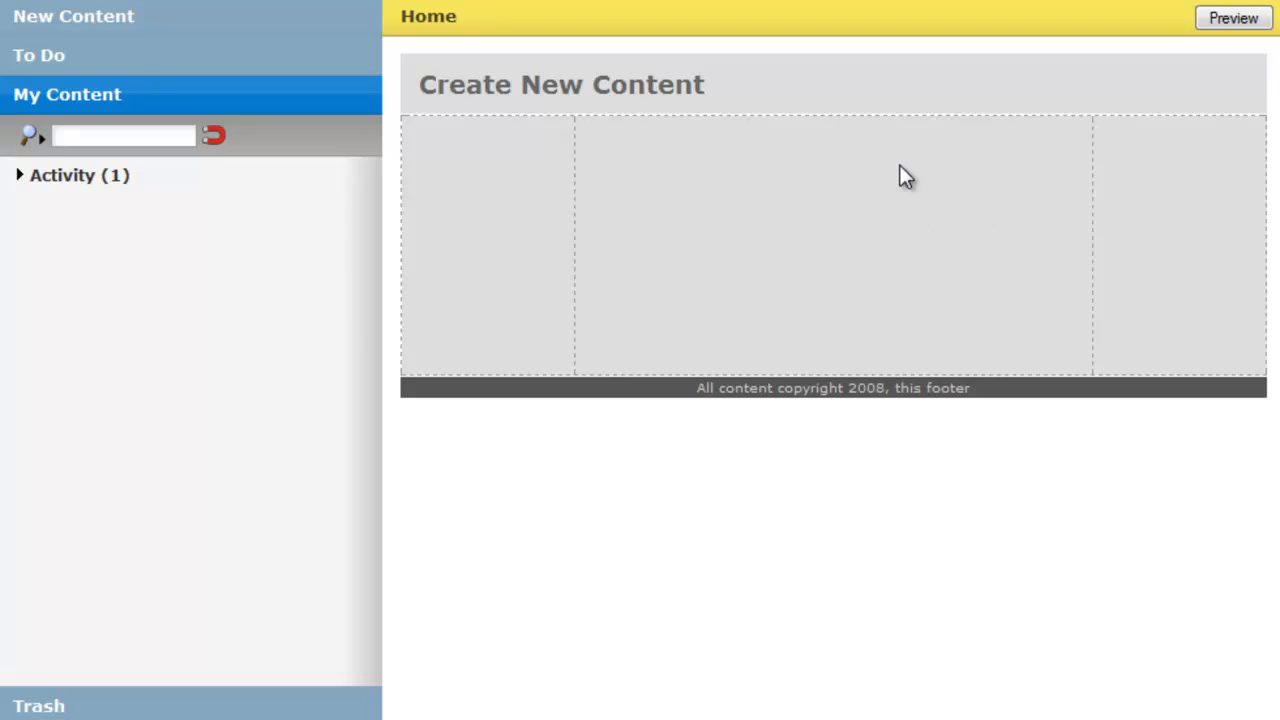
{"action": "left_click", "coordinate": [72, 707]}
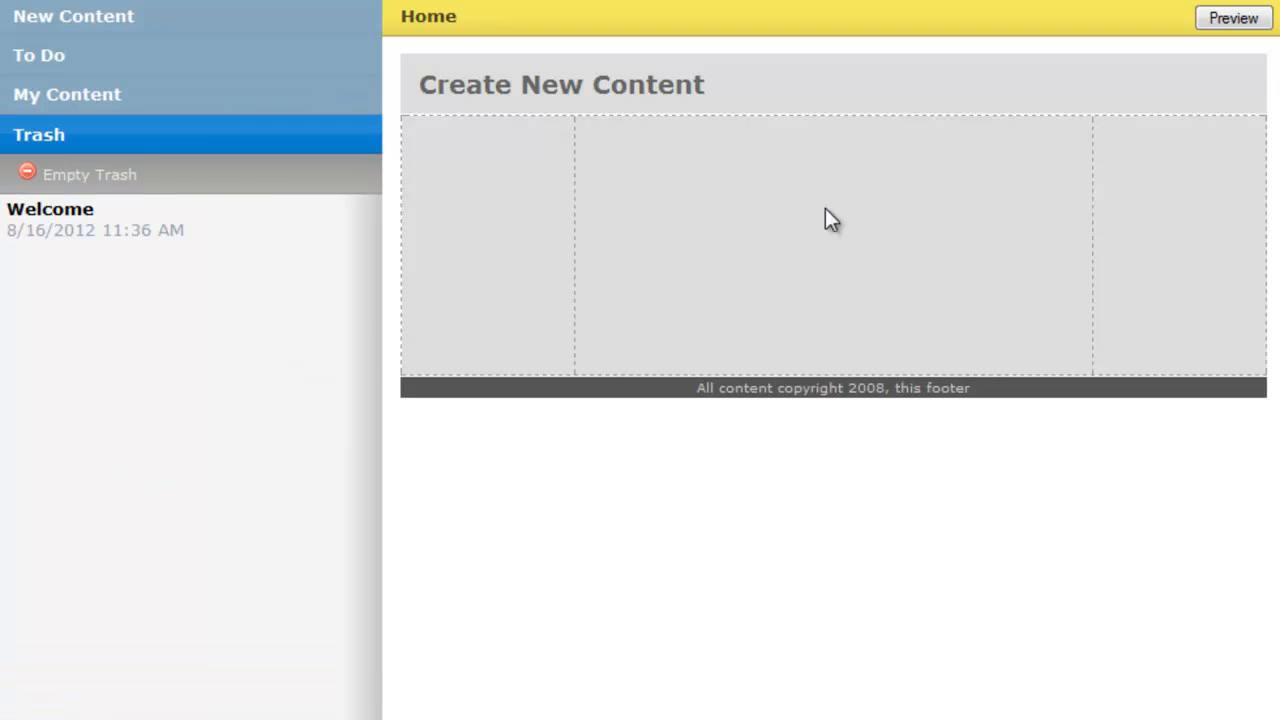
{"action": "mouse_move", "coordinate": [251, 214]}
{"action": "left_click", "coordinate": [421, 190]}
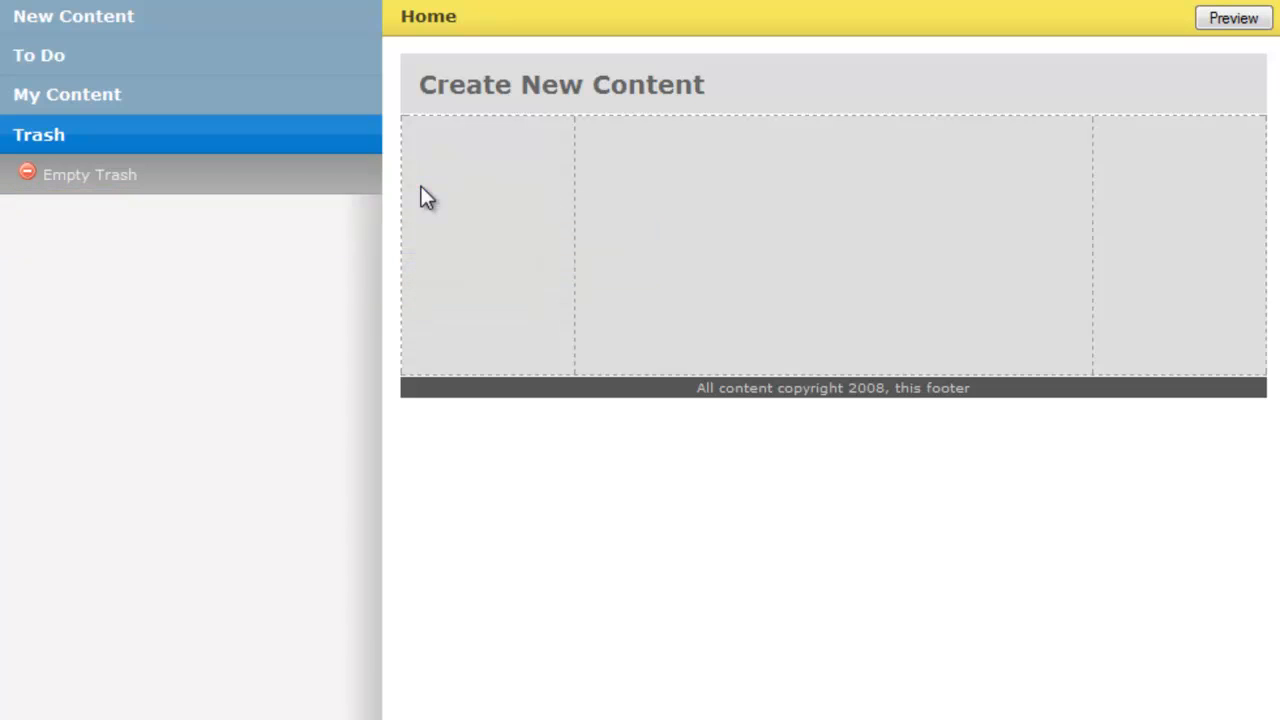
Refresh the My Content list and add the restored Welcome item to the middle column of the Home page again.
{"action": "left_click", "coordinate": [85, 104]}
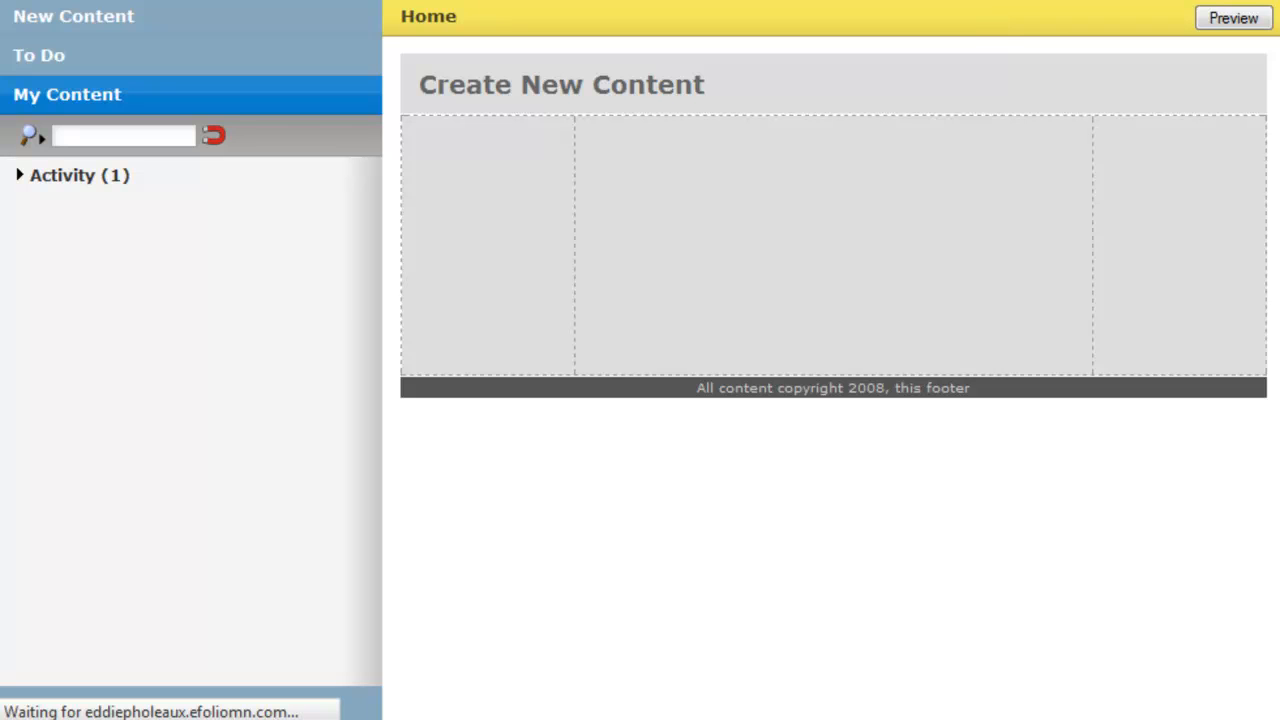
{"action": "left_click", "coordinate": [80, 94]}
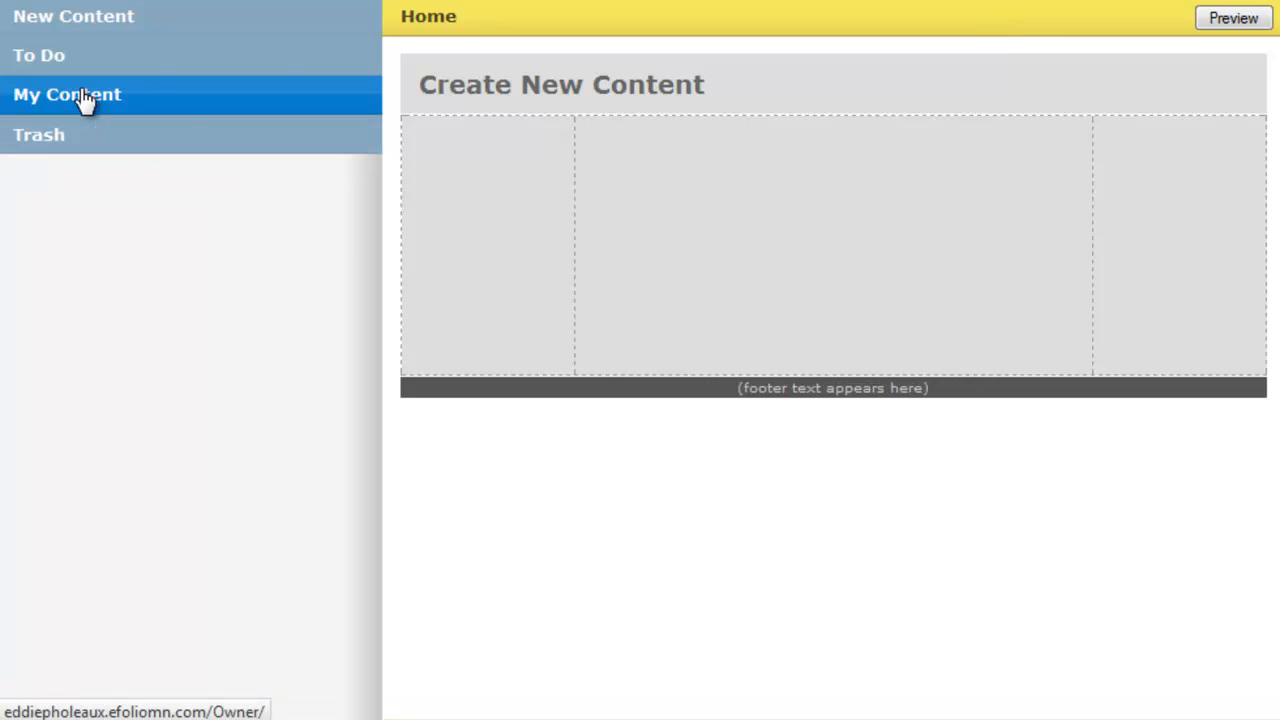
{"action": "left_click", "coordinate": [82, 100]}
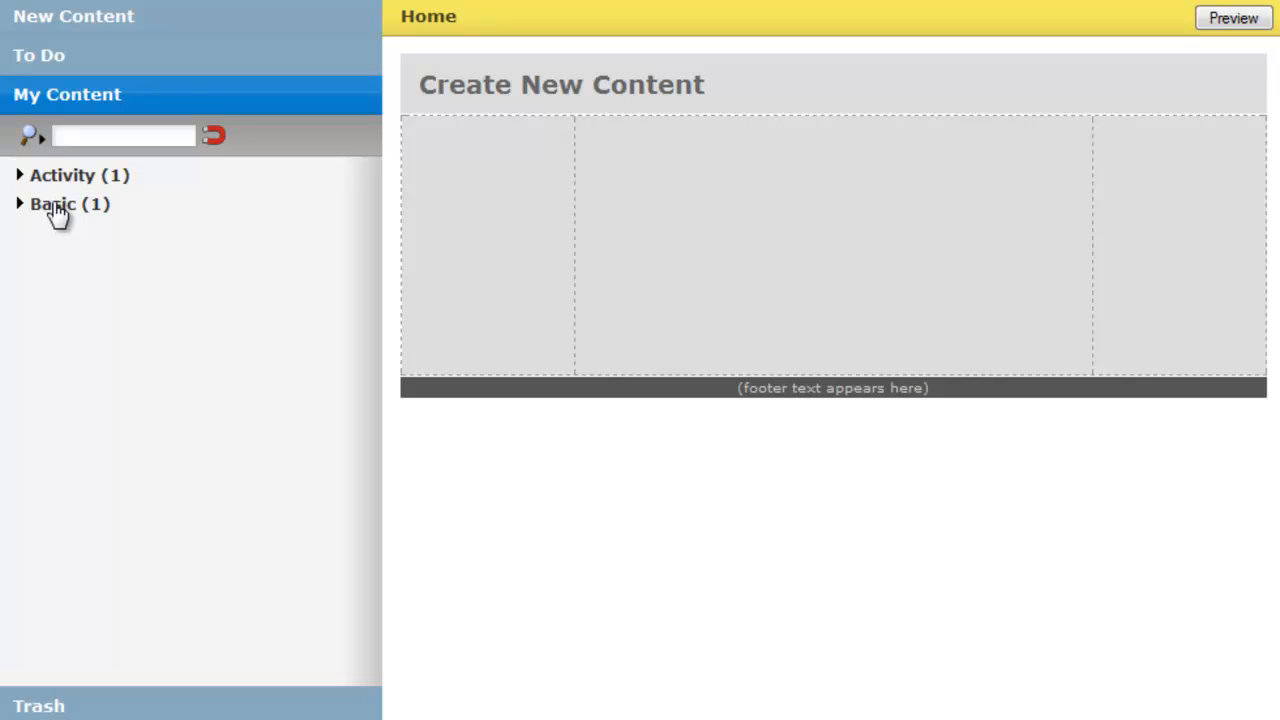
{"action": "left_click", "coordinate": [57, 208]}
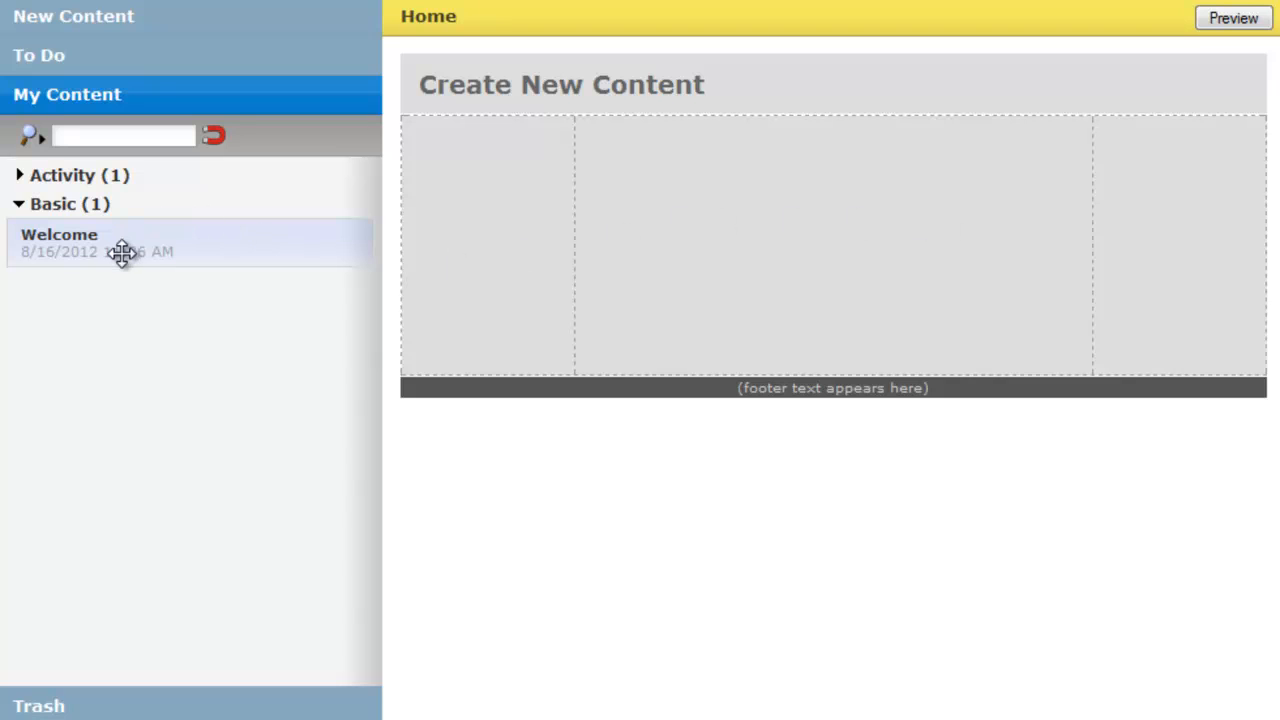
{"action": "left_click_drag", "start_coordinate": [120, 250], "coordinate": [783, 166]}
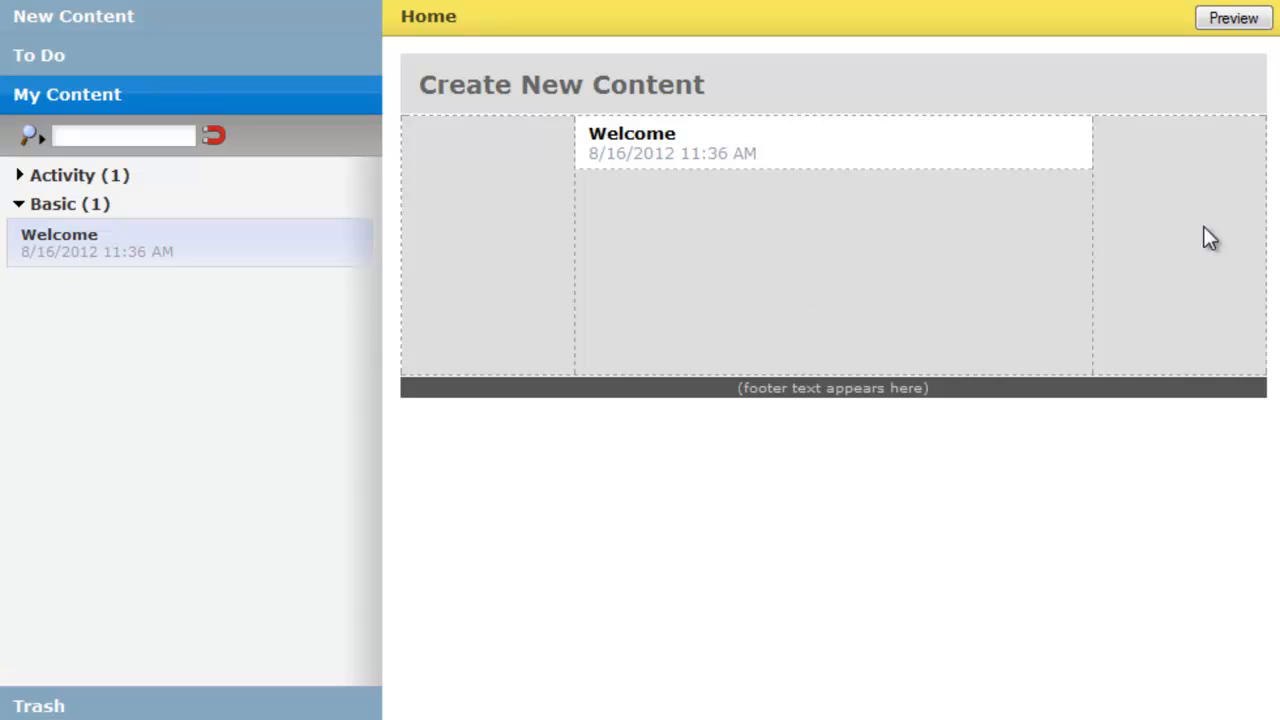
Delete the Welcome item from the Home page only, keeping it in My Content, and collapse the content list.
{"action": "mouse_move", "coordinate": [1080, 143]}
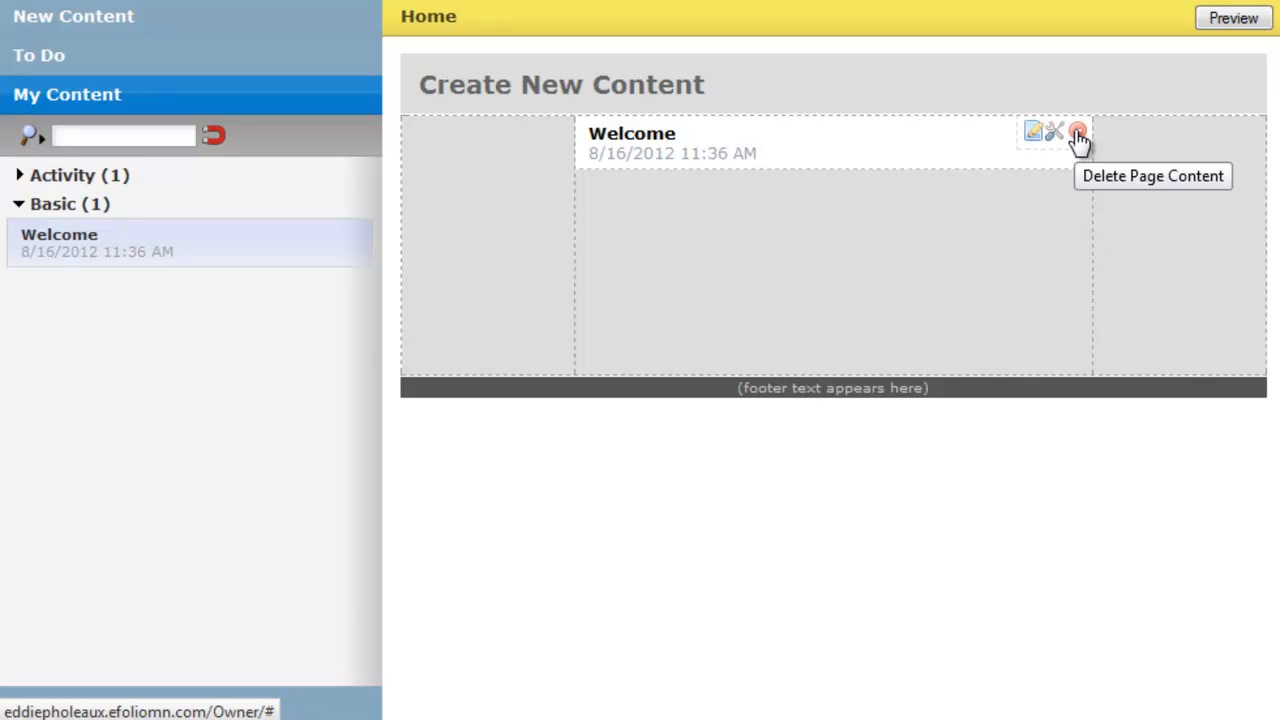
{"action": "left_click", "coordinate": [1078, 134]}
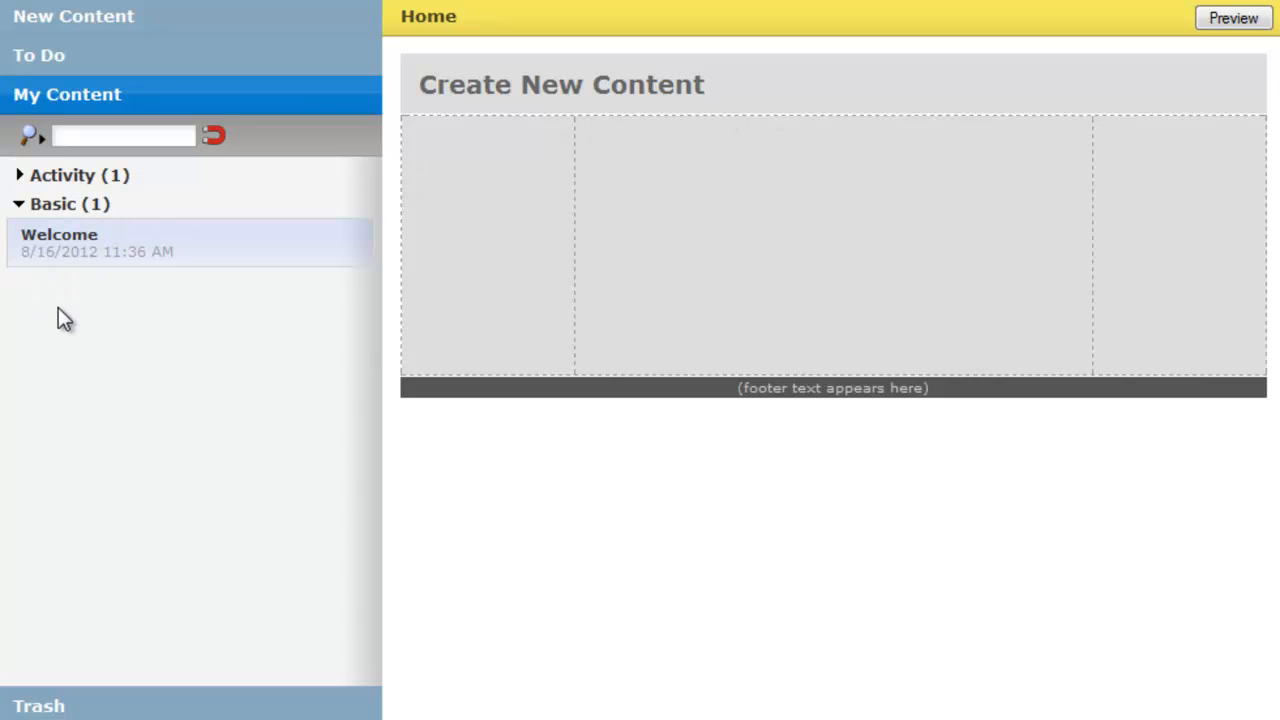
{"action": "left_click", "coordinate": [80, 96]}
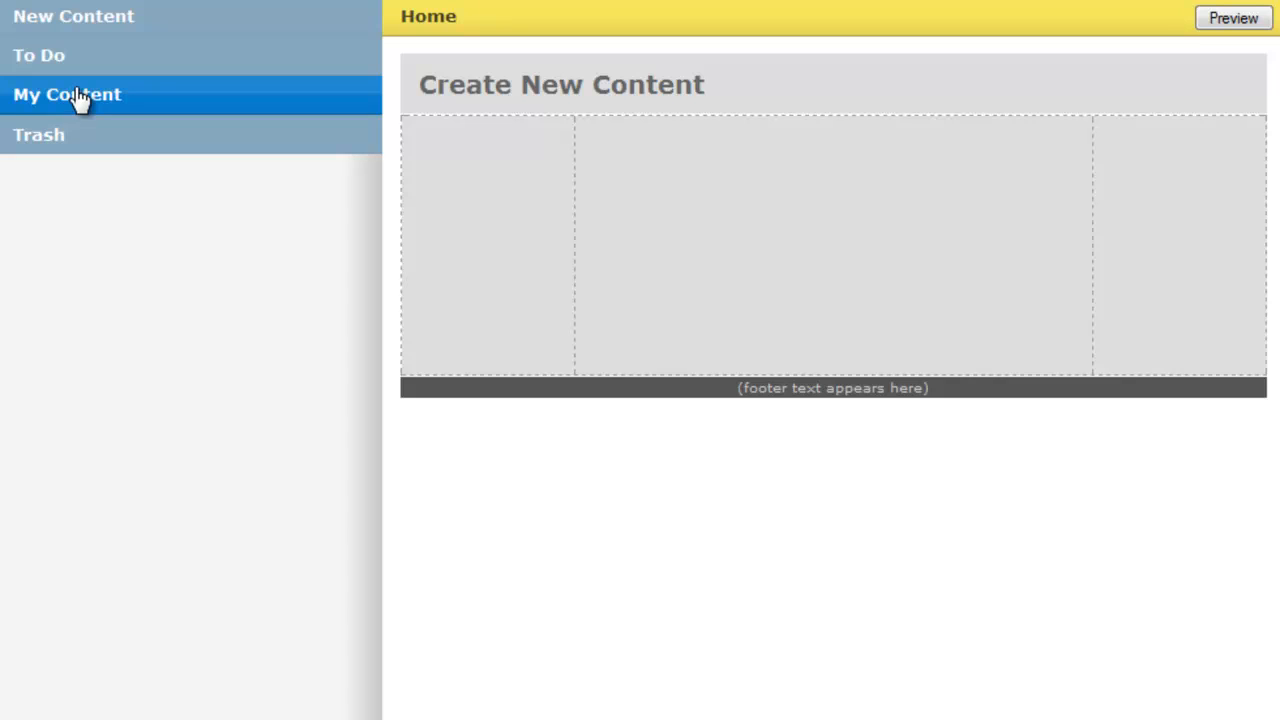
Review the New Content types, the To Do tasks, and the options for the Summer Employment and Welcome items in My Content.
{"action": "left_click", "coordinate": [80, 20]}
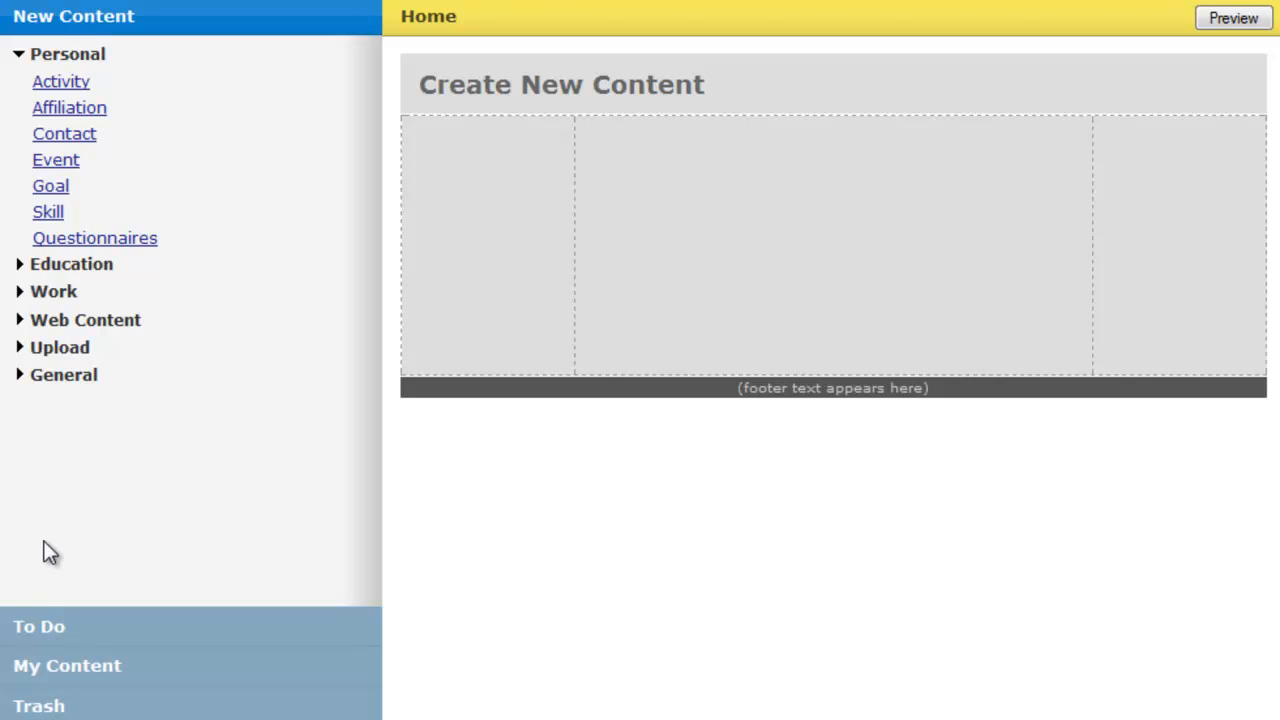
{"action": "left_click", "coordinate": [38, 628]}
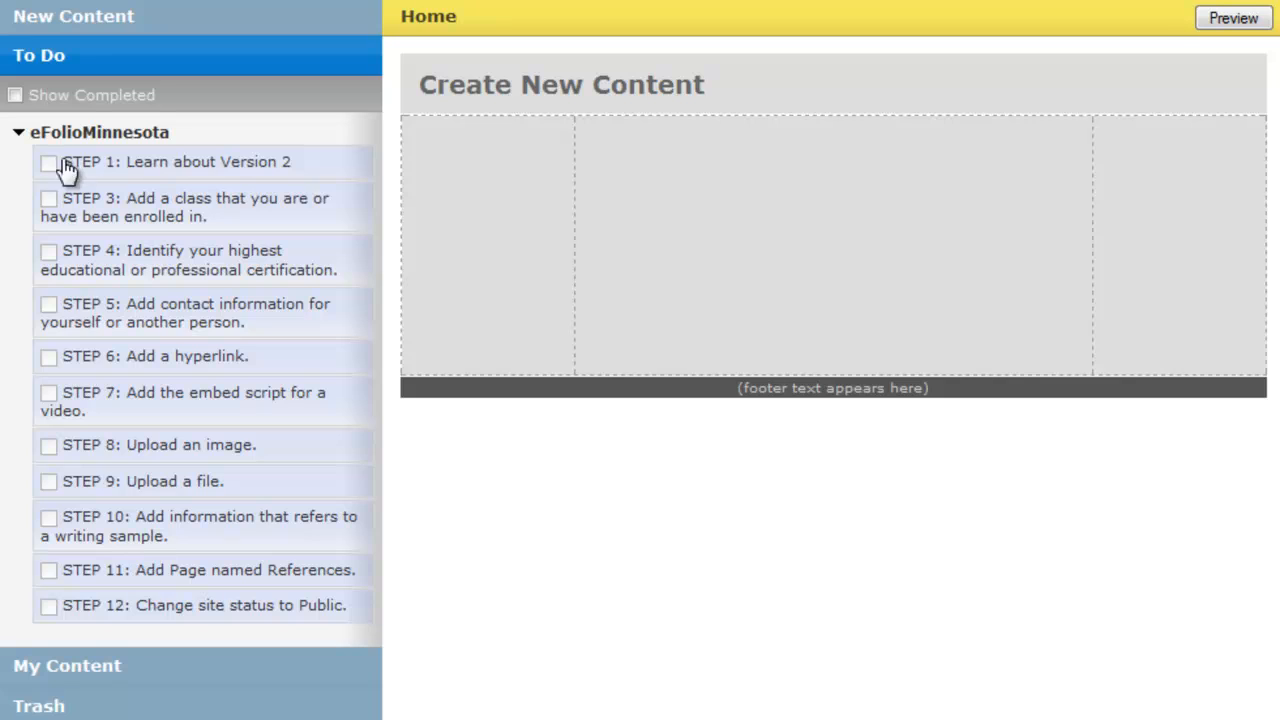
{"action": "left_click", "coordinate": [50, 57]}
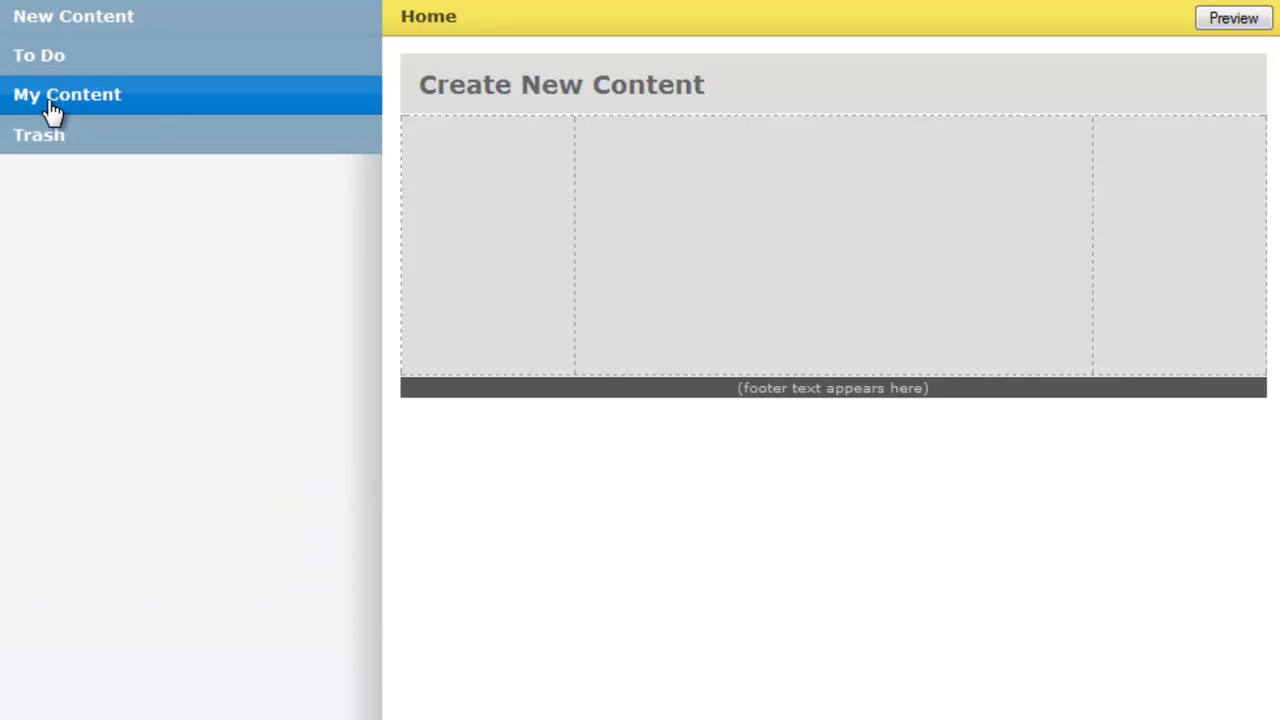
{"action": "left_click", "coordinate": [52, 110]}
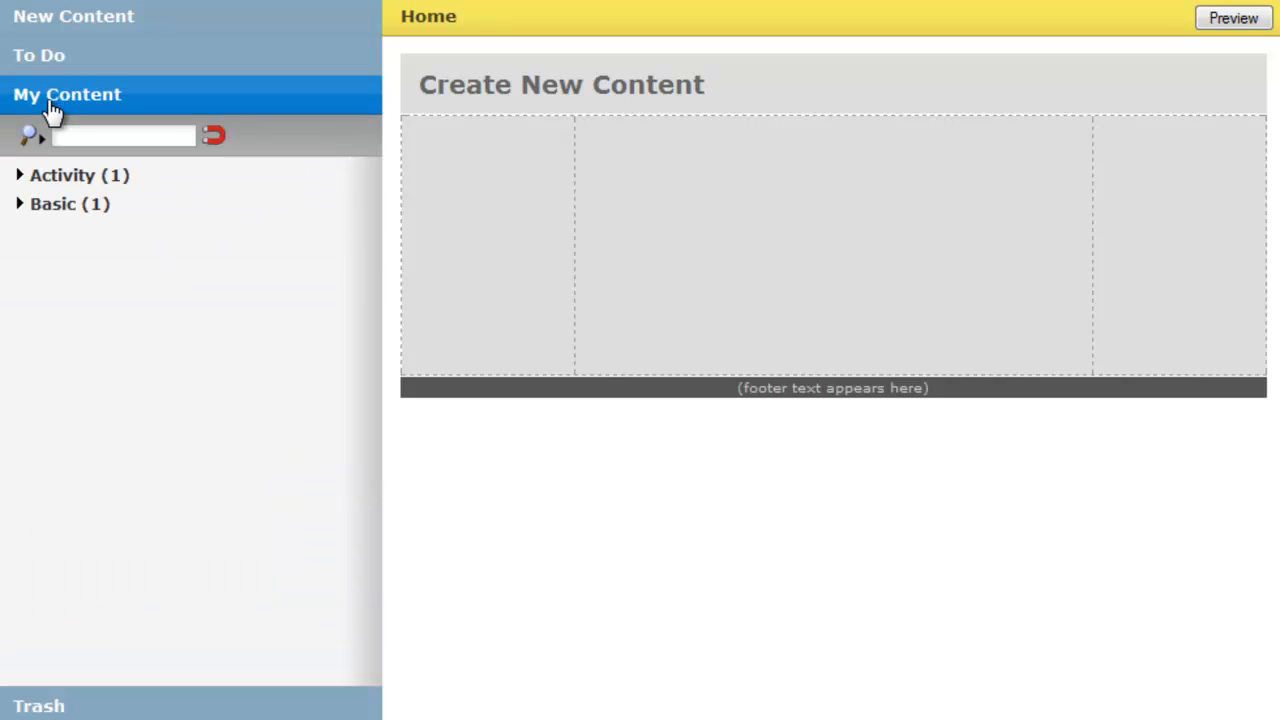
{"action": "left_click", "coordinate": [20, 176]}
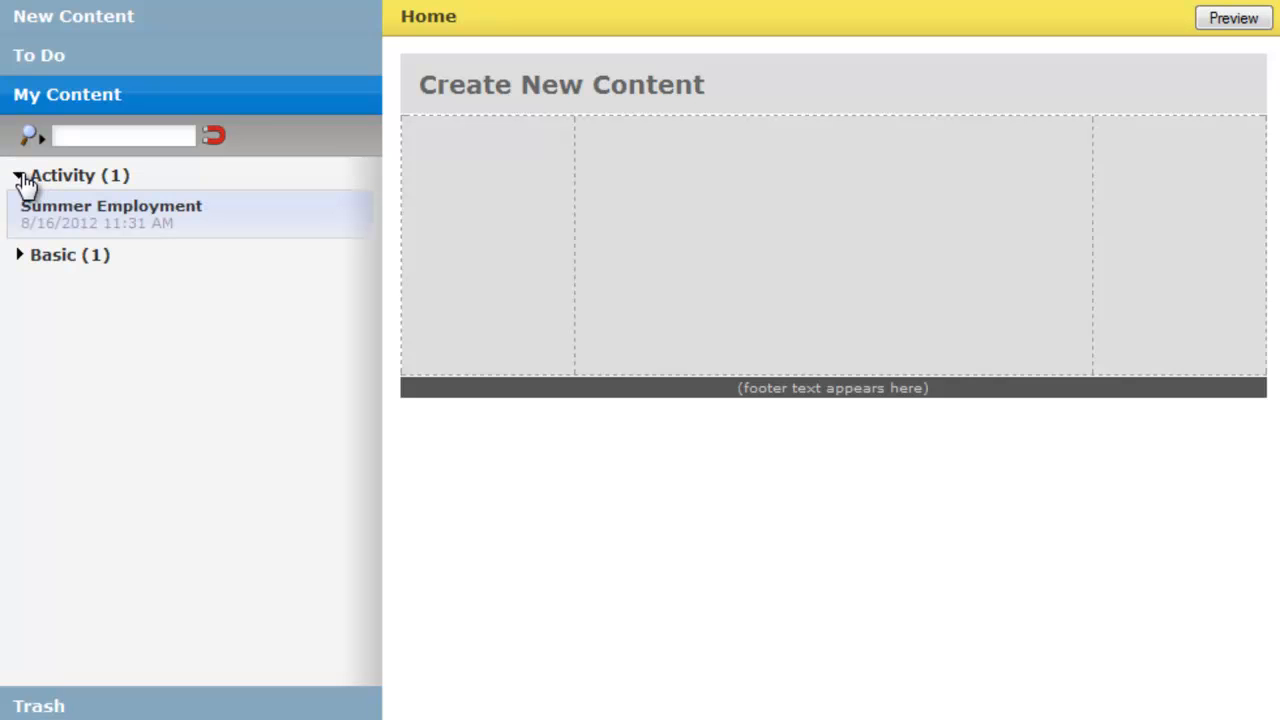
{"action": "left_click", "coordinate": [158, 212]}
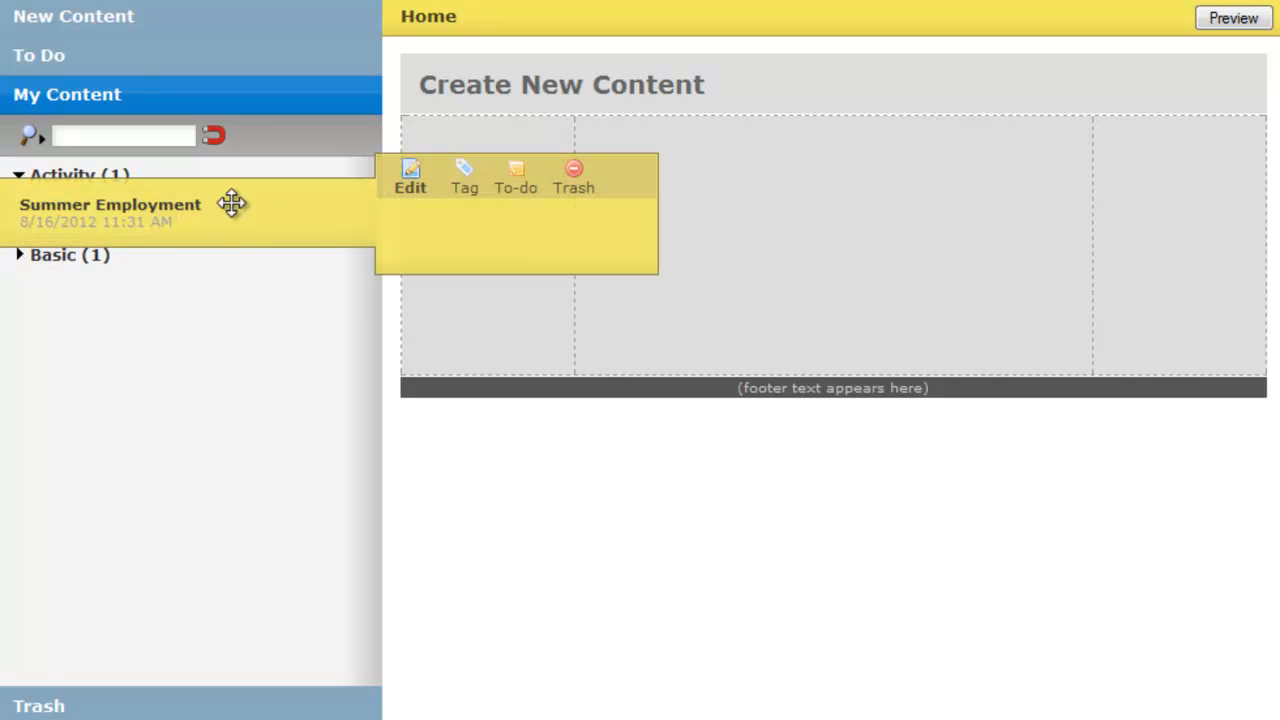
{"action": "left_click", "coordinate": [46, 257]}
{"action": "left_click", "coordinate": [164, 278]}
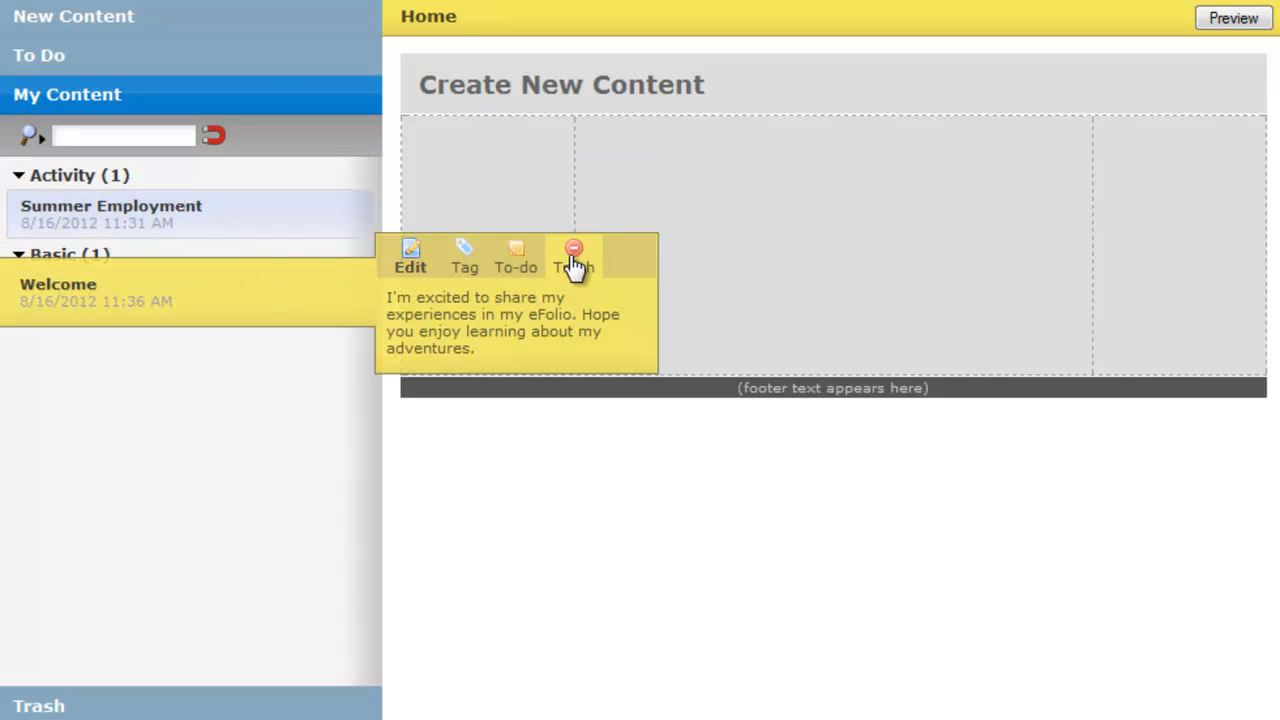